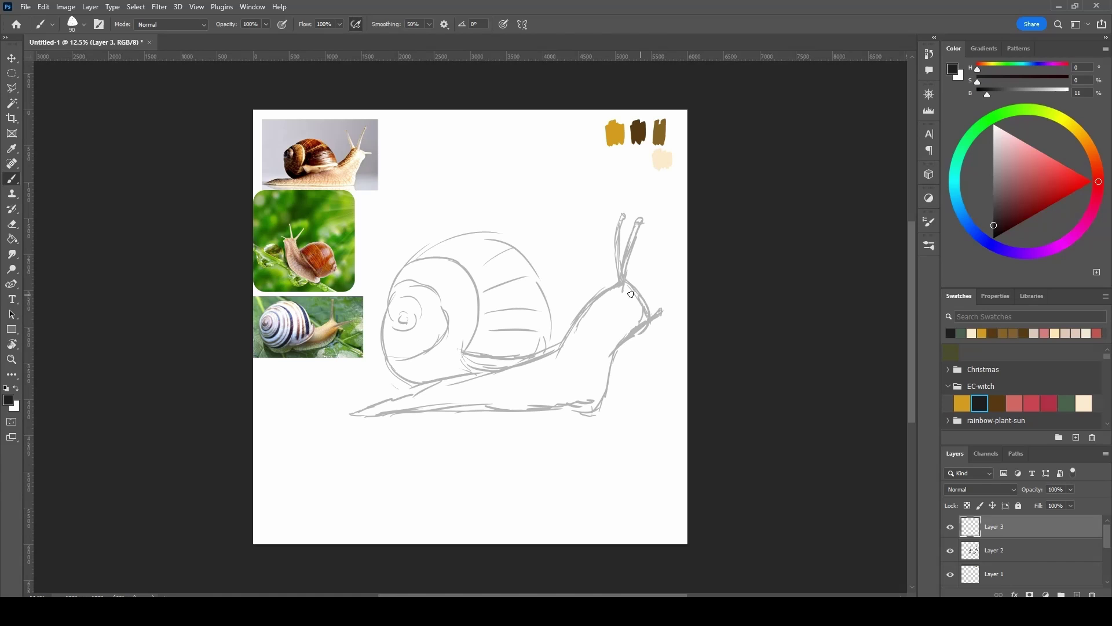
- Ink a black line along the snail's back from its head toward the tail
mouse_move(623, 284)
left_mouse_down()
mouse_move(359, 417)
mouse_move(626, 284)
left_mouse_up()
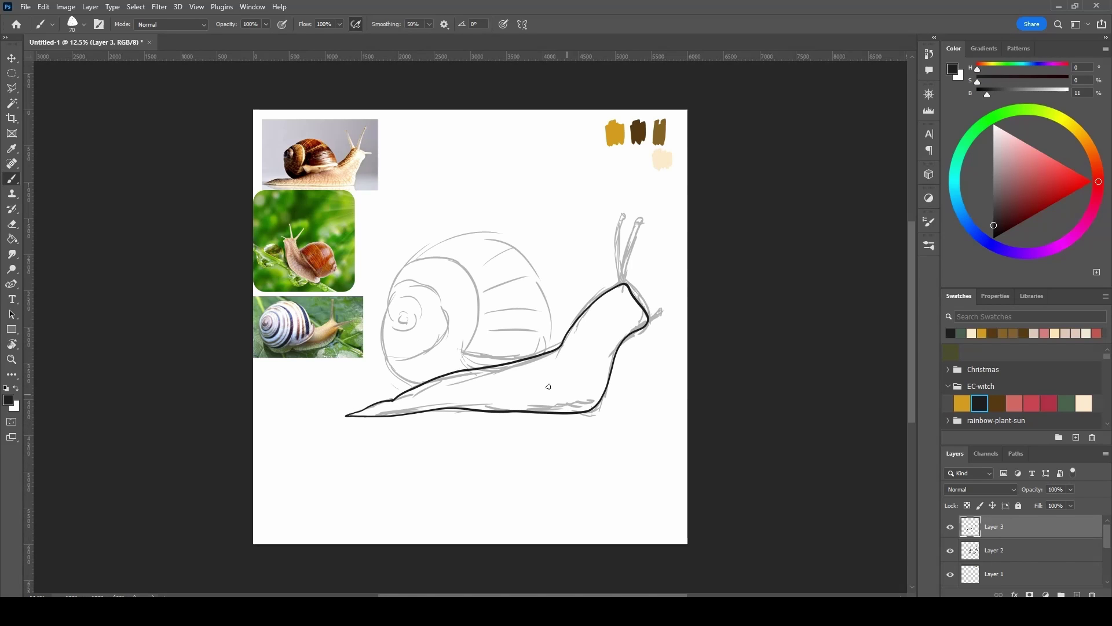
- Ink the shell's left outline and its central spiral, redrawing the inner curve
mouse_move(400, 374)
left_mouse_down()
mouse_move(393, 284)
mouse_move(538, 280)
mouse_move(544, 355)
left_mouse_up()
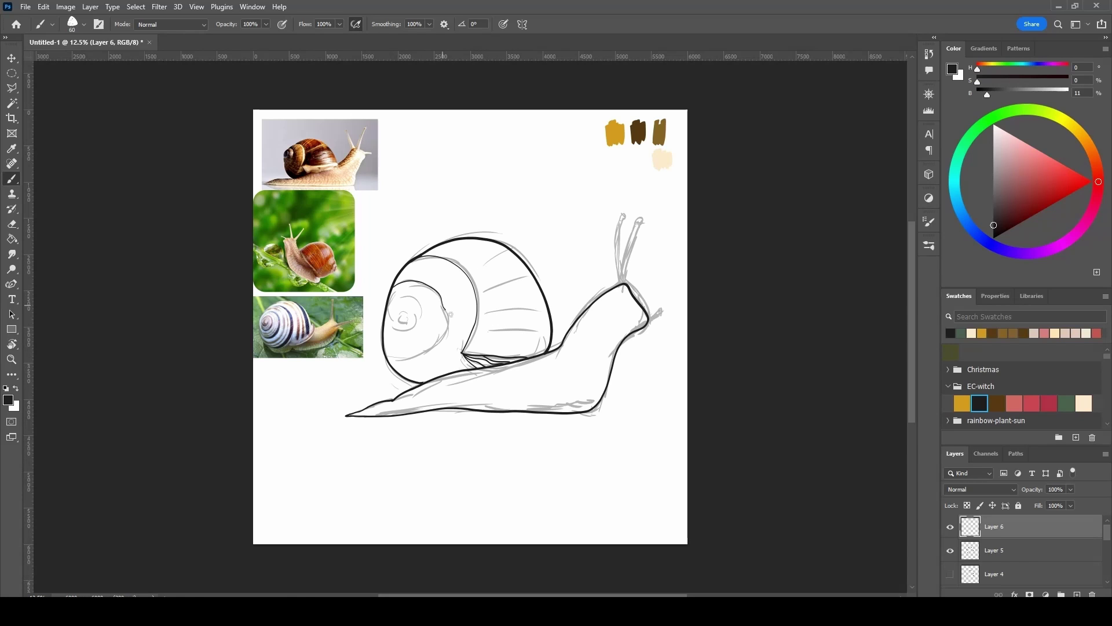
left_click_drag(450, 314, 379, 346)
key("ctrl+z")
left_click_drag(387, 364, 396, 279)
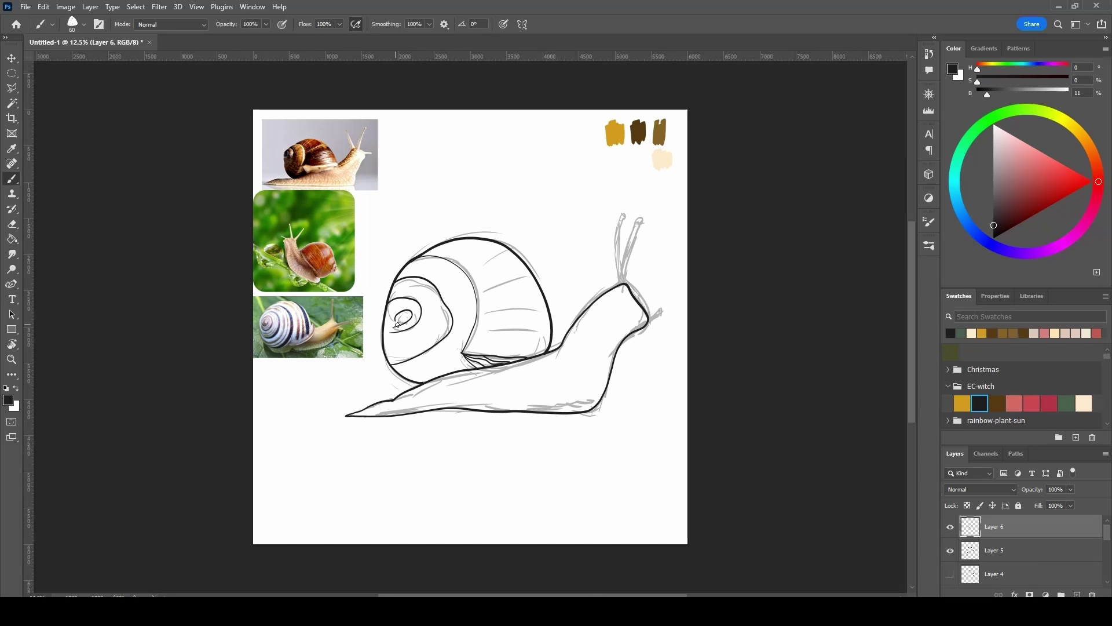
left_click_drag(397, 325, 403, 317)
- Add ridge lines on the upper shell and outline the right tentacle
left_click_drag(467, 260, 481, 242)
left_click_drag(444, 255, 450, 246)
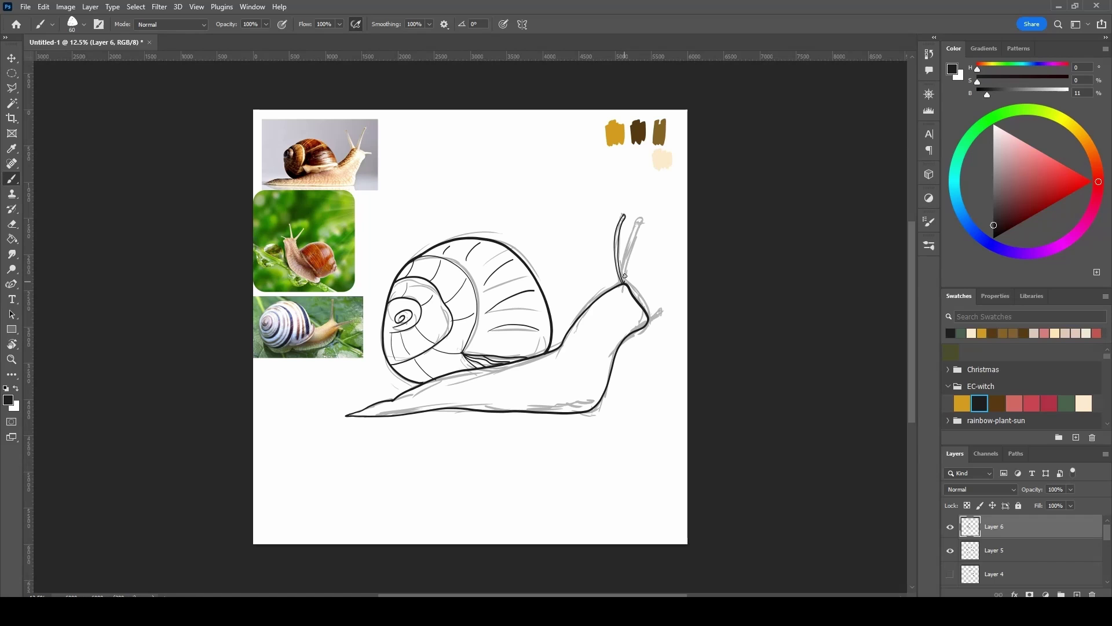
left_click_drag(642, 219, 628, 269)
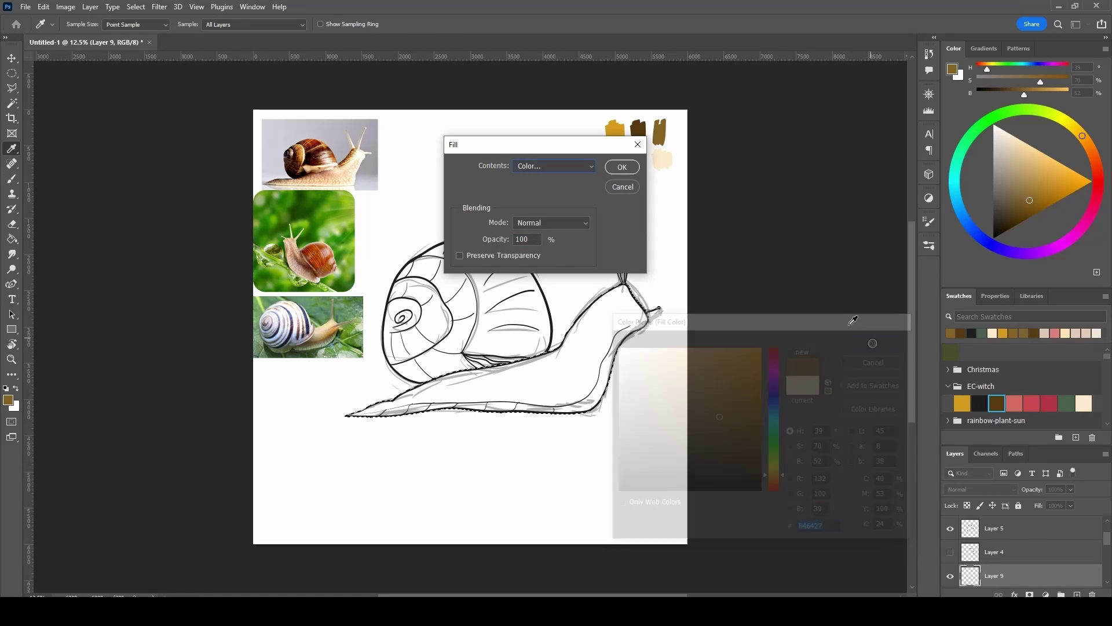
- Paint a thick dark brown band over the shell with a 600 px brush
mouse_move(411, 376)
left_mouse_down()
mouse_move(502, 246)
mouse_move(443, 370)
left_mouse_up()
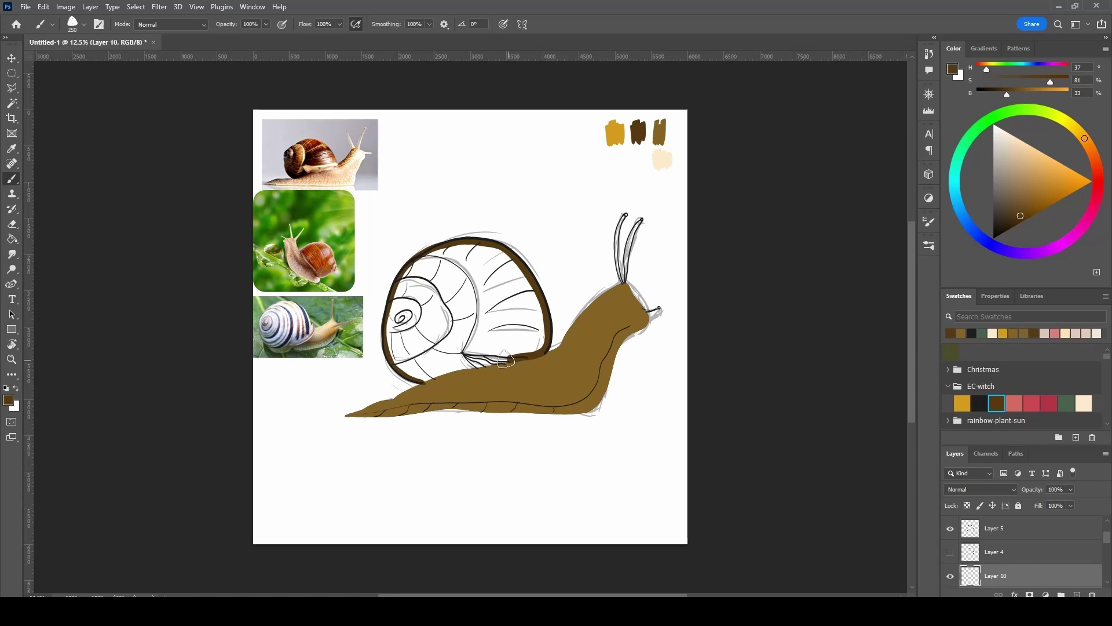
key("bracketright")
key("bracketright")
key("bracketright")
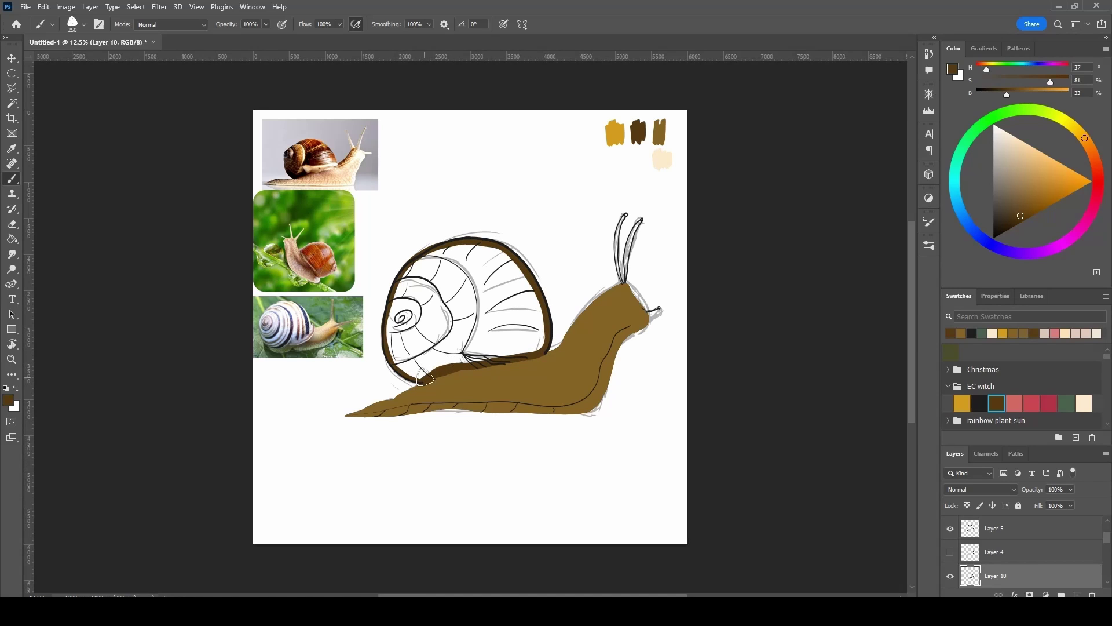
mouse_move(427, 372)
left_mouse_down()
mouse_move(387, 324)
mouse_move(426, 246)
mouse_move(521, 255)
mouse_move(539, 341)
mouse_move(510, 249)
mouse_move(463, 348)
mouse_move(521, 324)
mouse_move(450, 287)
mouse_move(475, 260)
mouse_move(385, 301)
mouse_move(440, 356)
mouse_move(421, 372)
mouse_move(440, 313)
mouse_move(466, 353)
left_mouse_up()
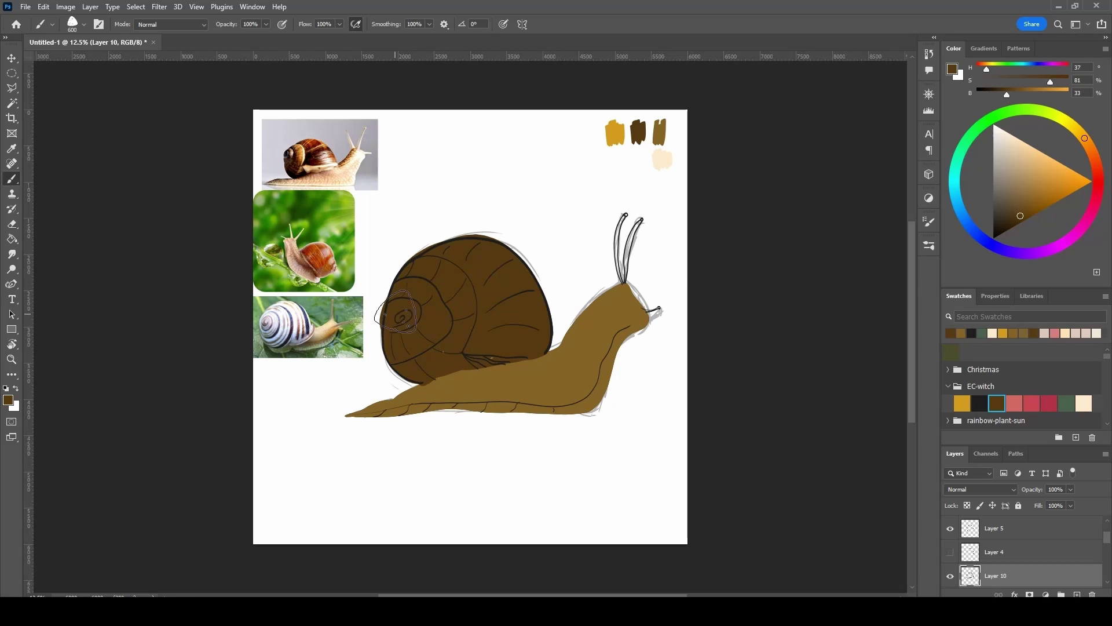
- Paint golden spiral stripes across the shell, finishing with a 200 px brush
key("e")
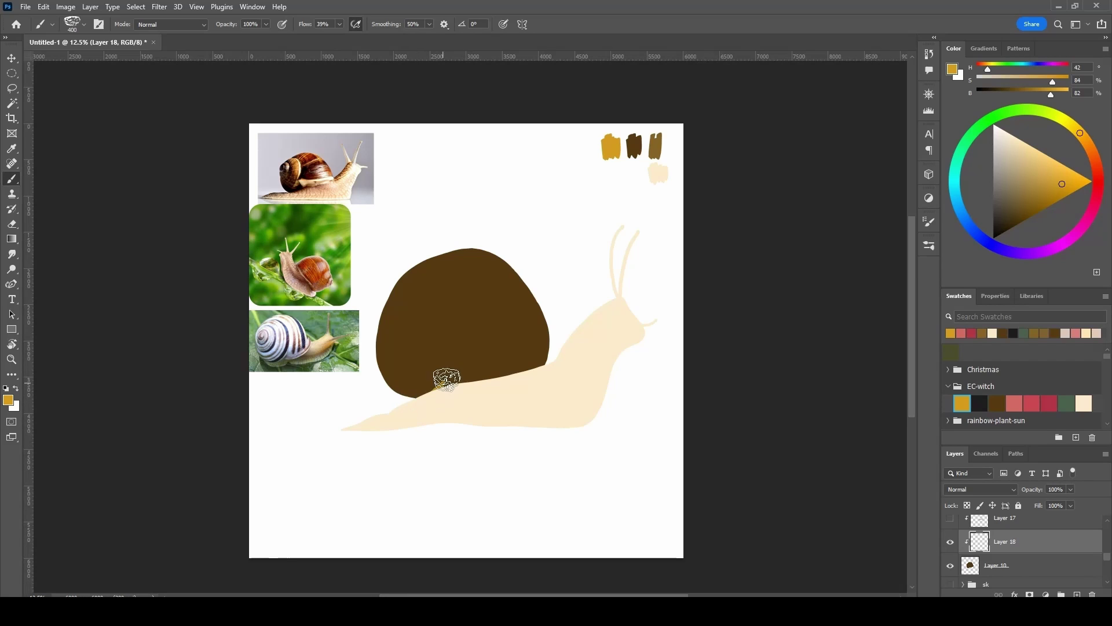
left_click_drag(433, 391, 400, 271)
left_click_drag(443, 335, 410, 331)
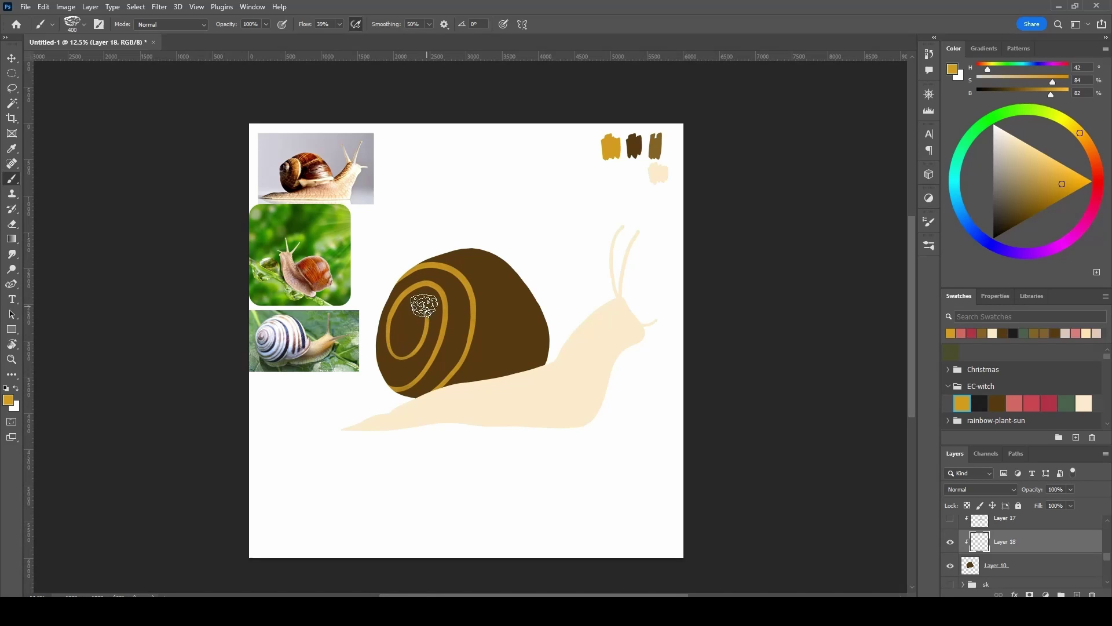
left_click_drag(442, 248, 529, 365)
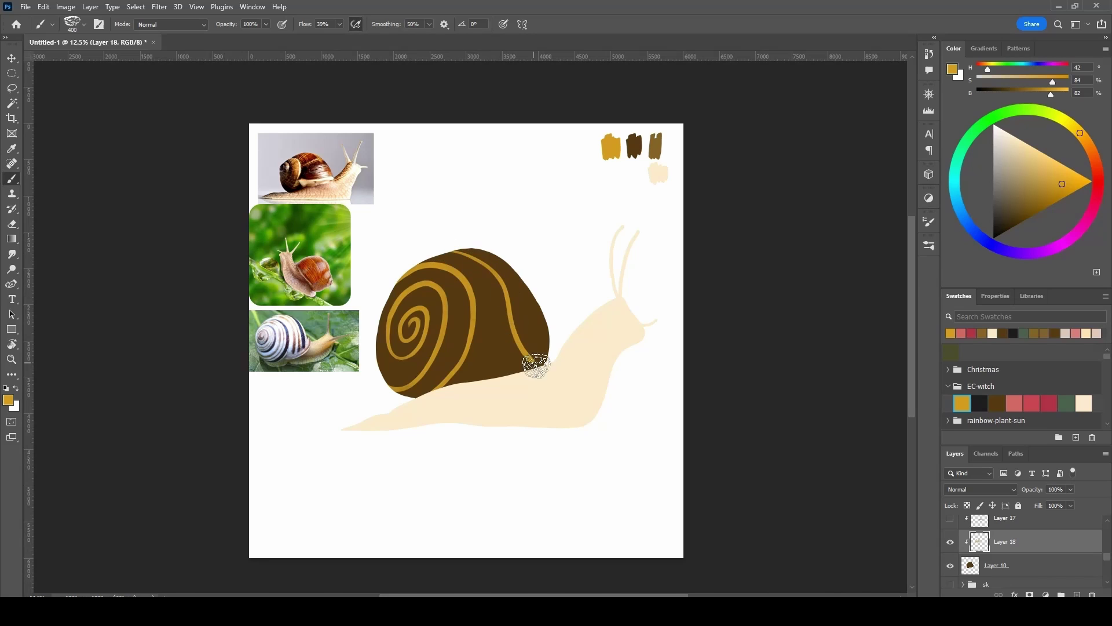
left_click_drag(508, 266, 551, 351)
key("bracketleft")
key("bracketleft")
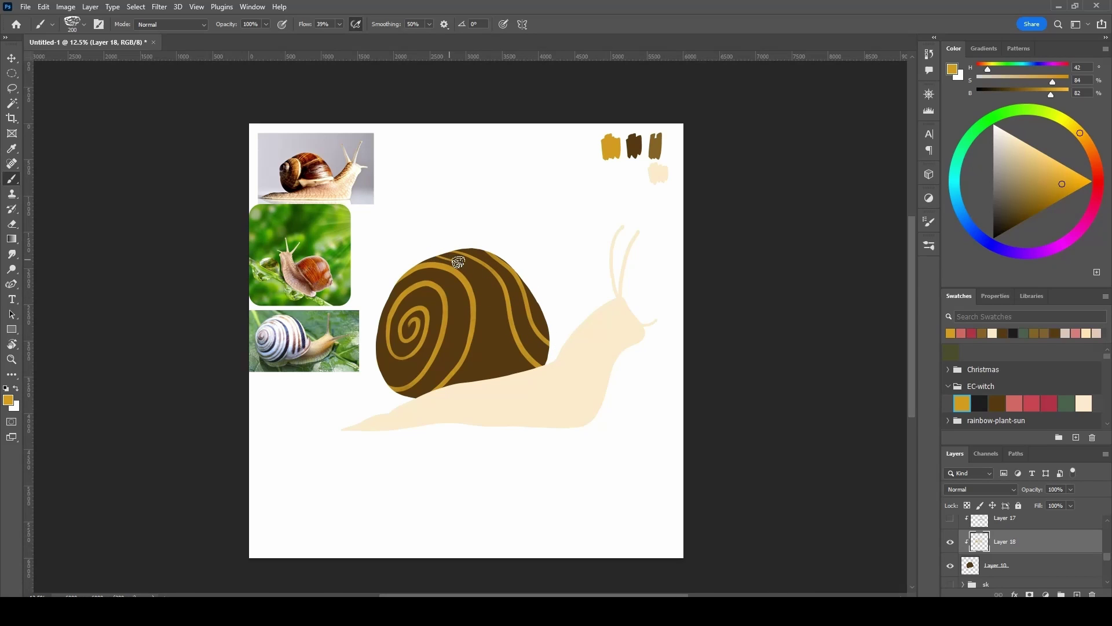
left_click_drag(461, 255, 497, 376)
- On a new clipped layer, shade the stripes darker brown, then add a pink curved line
key("ctrl+alt+shift+n")
key("ctrl+bracketleft")
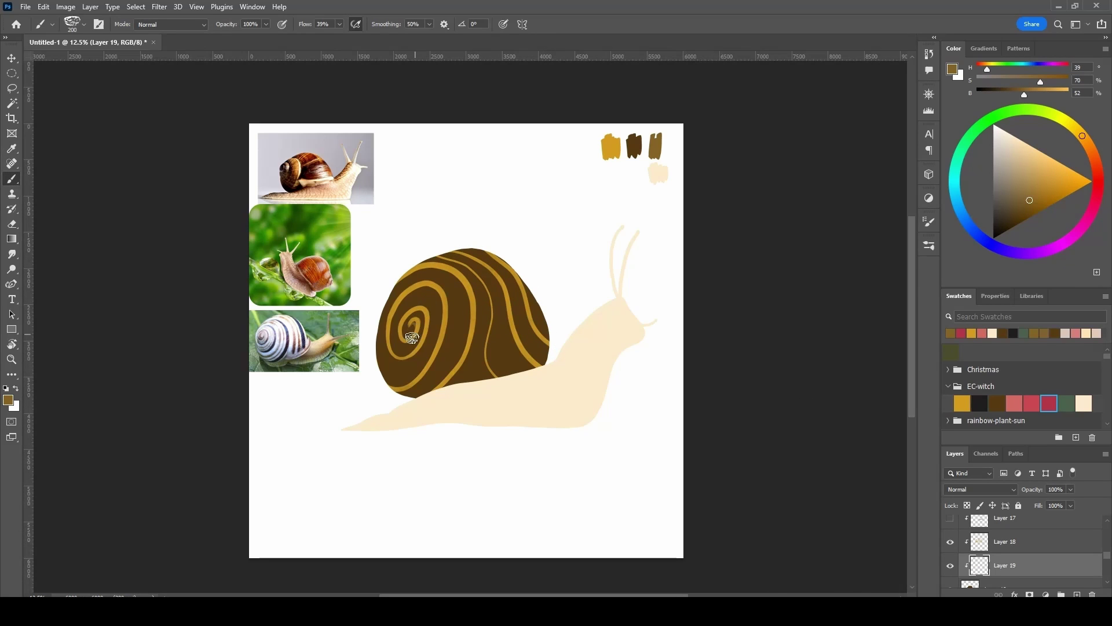
mouse_move(420, 278)
left_mouse_down()
mouse_move(429, 362)
mouse_move(389, 400)
left_mouse_up()
left_click_drag(472, 322, 451, 387)
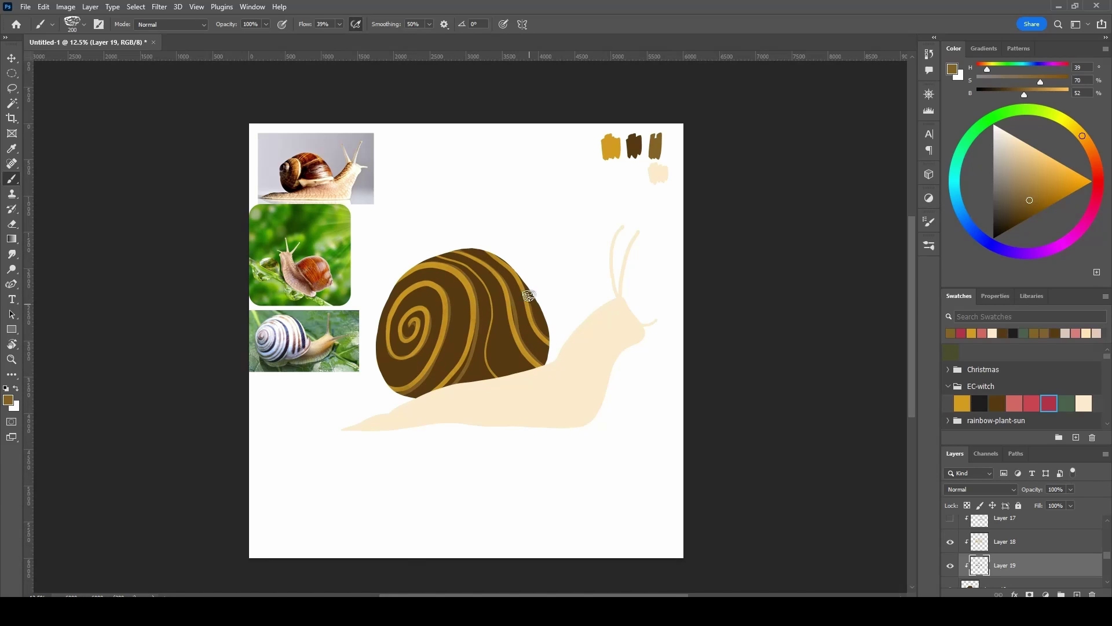
left_click(1084, 403)
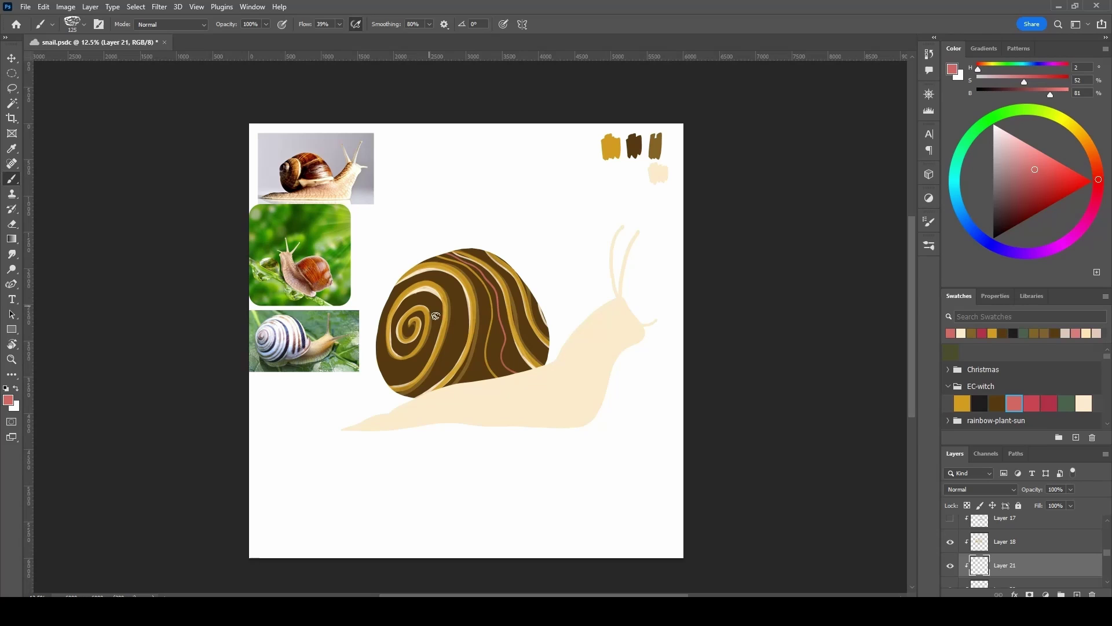
mouse_move(406, 401)
left_mouse_down()
mouse_move(449, 362)
mouse_move(421, 278)
left_mouse_up()
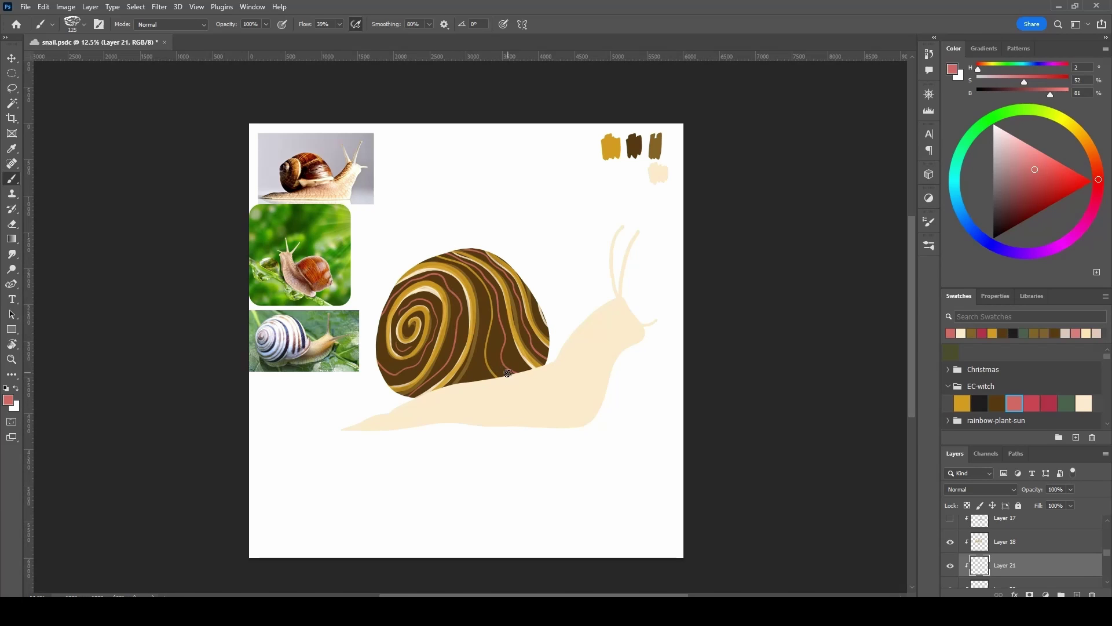
- On a new clipped layer, paint a pink line along the snail's body with a 150 px brush
key("ctrl+shift+alt+n")
key("bracketright")
mouse_move(342, 427)
left_mouse_down()
mouse_move(590, 392)
mouse_move(661, 333)
left_mouse_up()
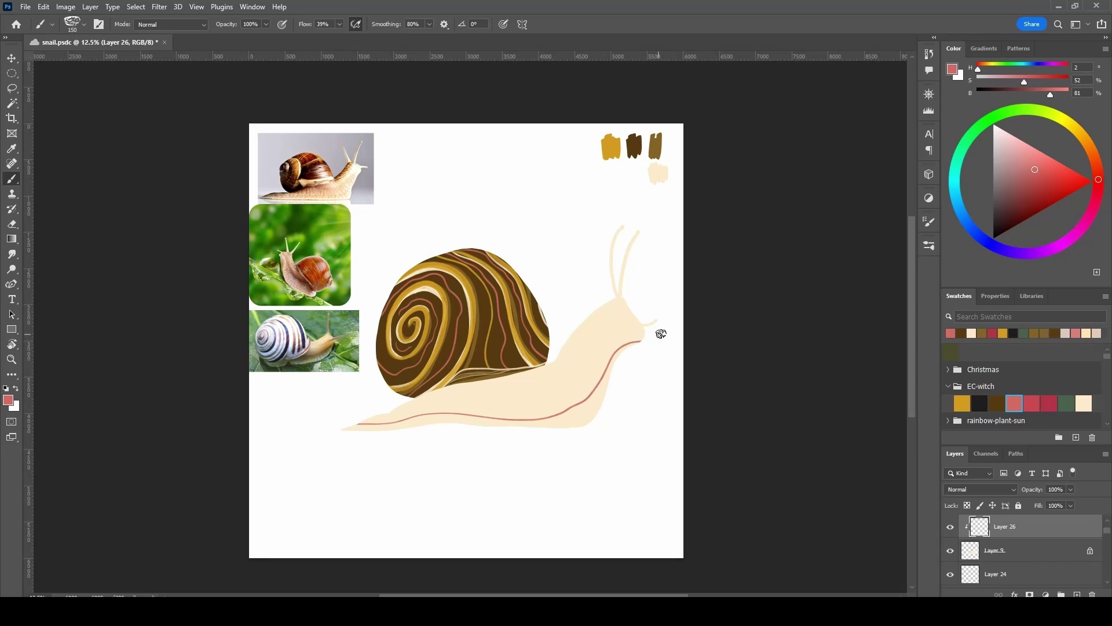
- Add pink tick marks on the tail with a 100 px brush and a golden neck edge
key("ctrl+shift+alt+n")
key("bracketleft")
key("bracketleft")
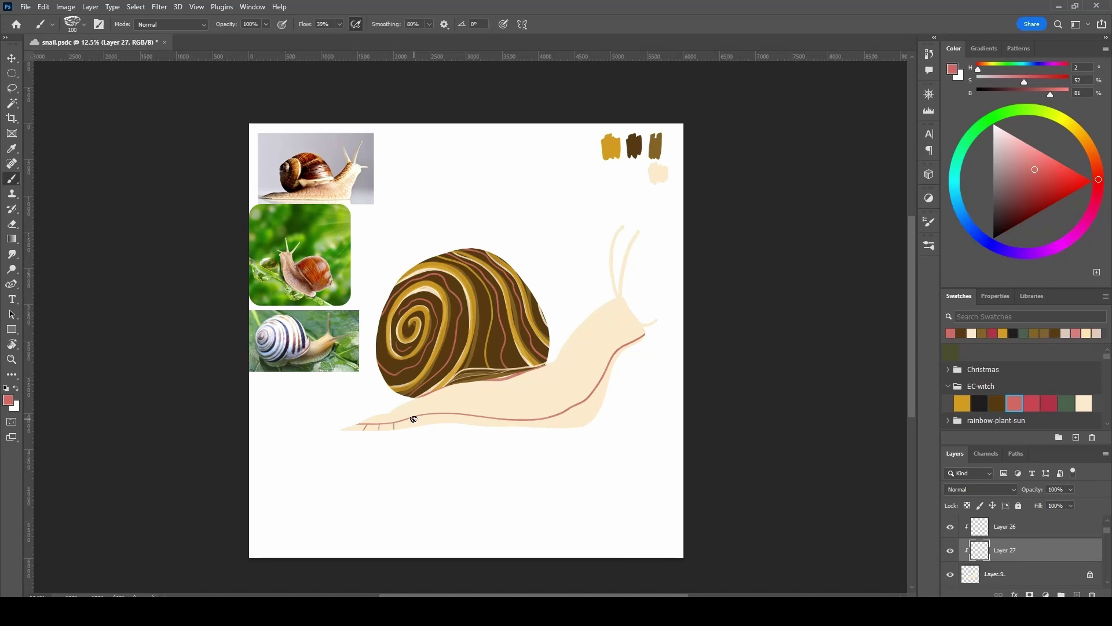
left_click_drag(413, 418, 456, 422)
left_click_drag(575, 411, 574, 426)
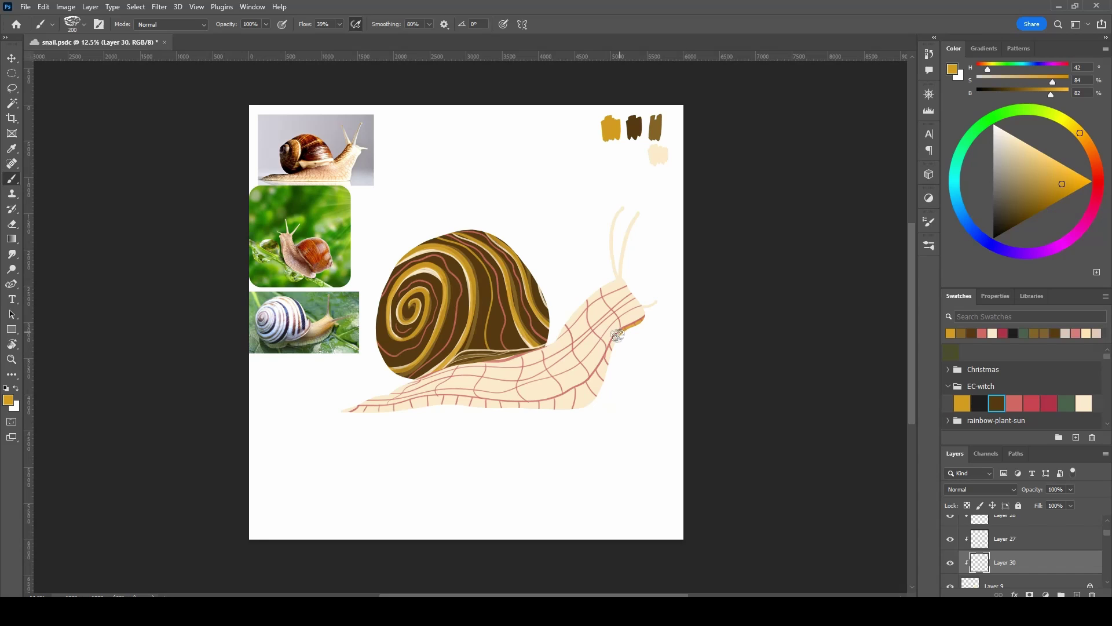
mouse_move(617, 336)
left_mouse_down()
mouse_move(578, 391)
mouse_move(599, 373)
mouse_move(616, 344)
mouse_move(578, 395)
mouse_move(553, 400)
mouse_move(598, 380)
mouse_move(618, 343)
mouse_move(592, 387)
mouse_move(513, 404)
mouse_move(551, 402)
mouse_move(600, 376)
mouse_move(612, 352)
left_mouse_up()
- Reinforce the golden neck edge and paint a golden edge under the tail to its tip
left_click_drag(574, 401, 559, 398)
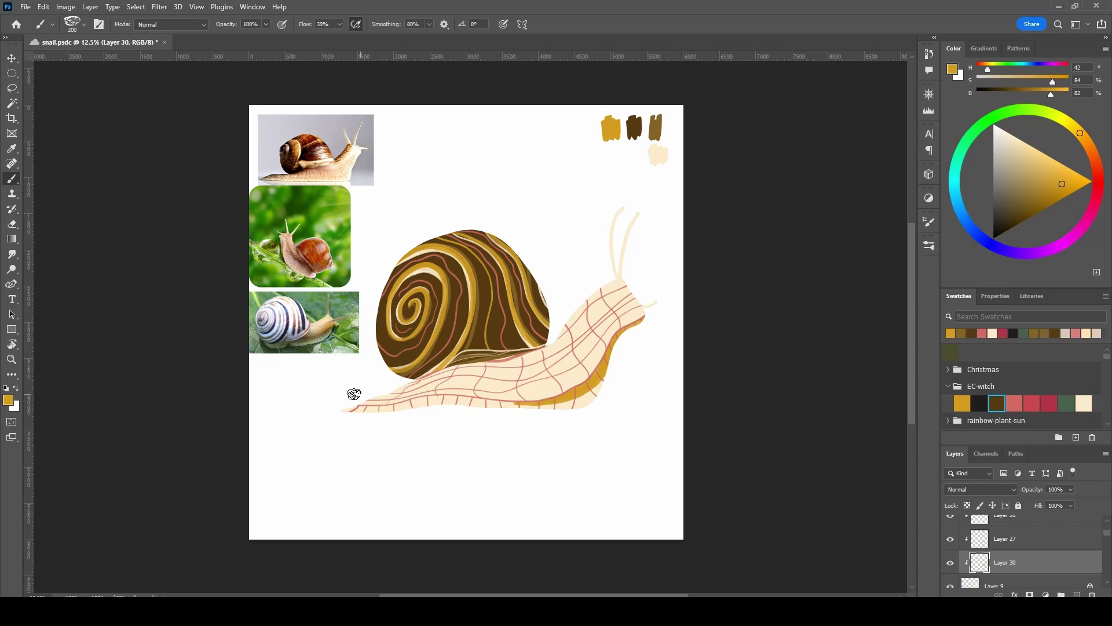
left_click_drag(354, 407, 405, 403)
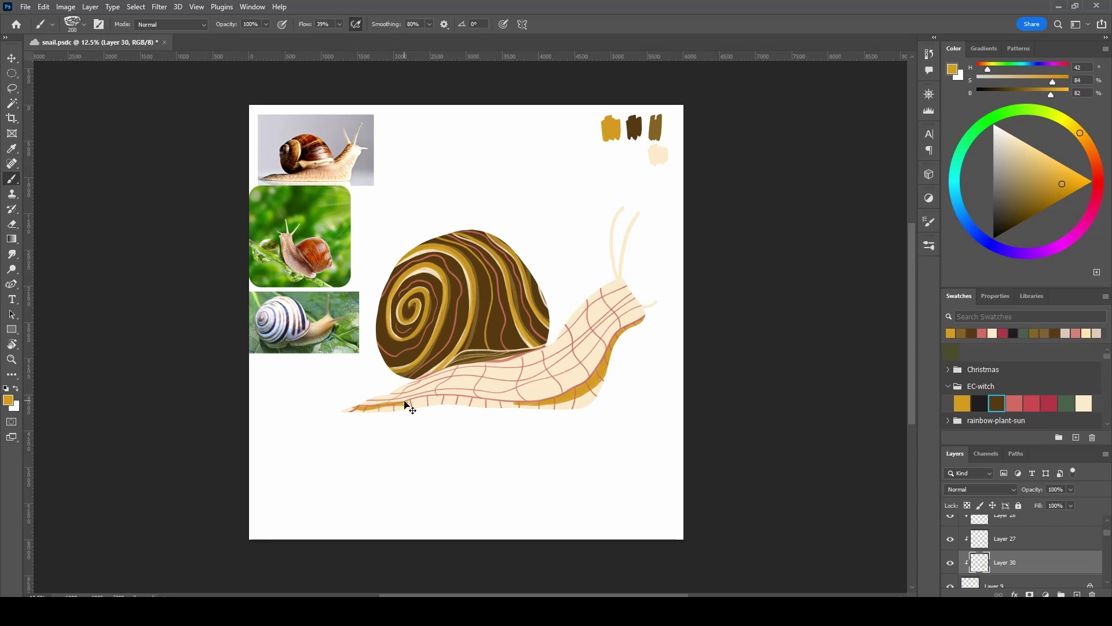
key("ctrl+z")
mouse_move(359, 408)
left_mouse_down()
mouse_move(439, 397)
mouse_move(511, 405)
left_mouse_up()
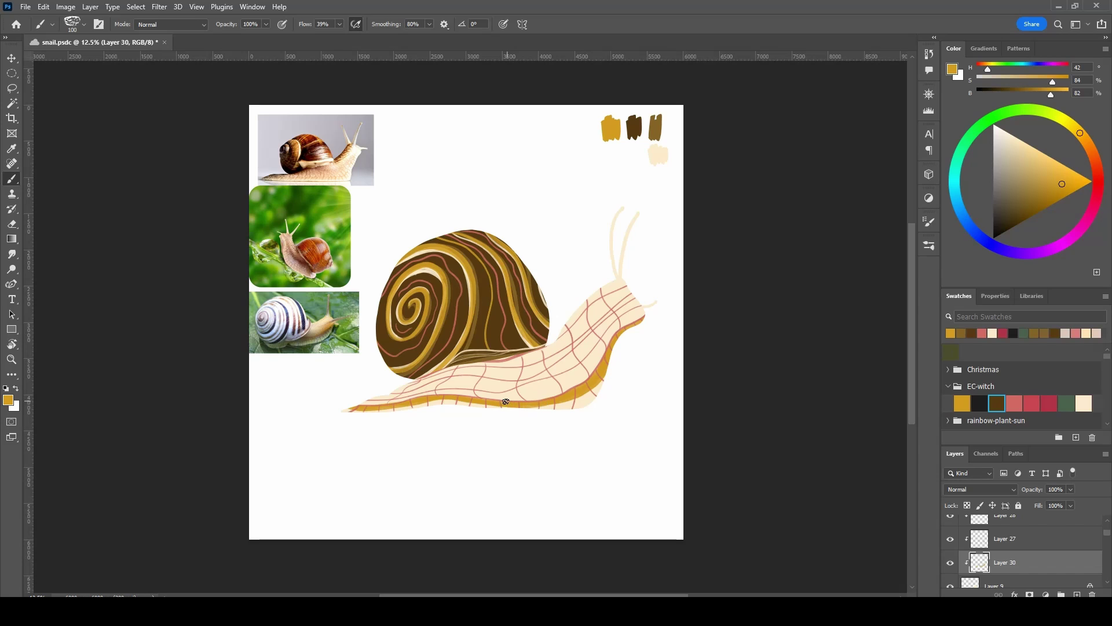
- Set the eraser to 80 and draw the dome-shaped mushroom cap outline
key("e")
key("bracketleft")
key("bracketleft")
key("bracketleft")
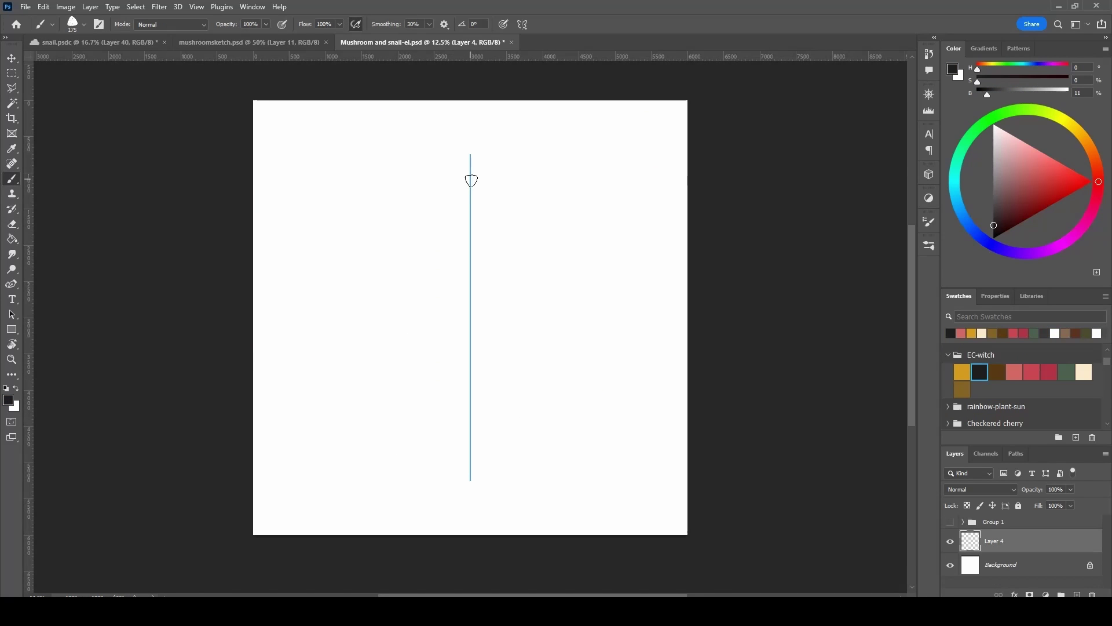
left_click_drag(470, 174, 549, 282)
mouse_move(470, 174)
left_mouse_down()
mouse_move(390, 281)
mouse_move(556, 324)
left_mouse_up()
- Close the cap's bottom edge and draw a slim stem on a layer beneath the cap
mouse_move(440, 194)
left_mouse_down()
mouse_move(500, 194)
mouse_move(410, 241)
left_mouse_up()
left_click(1077, 594)
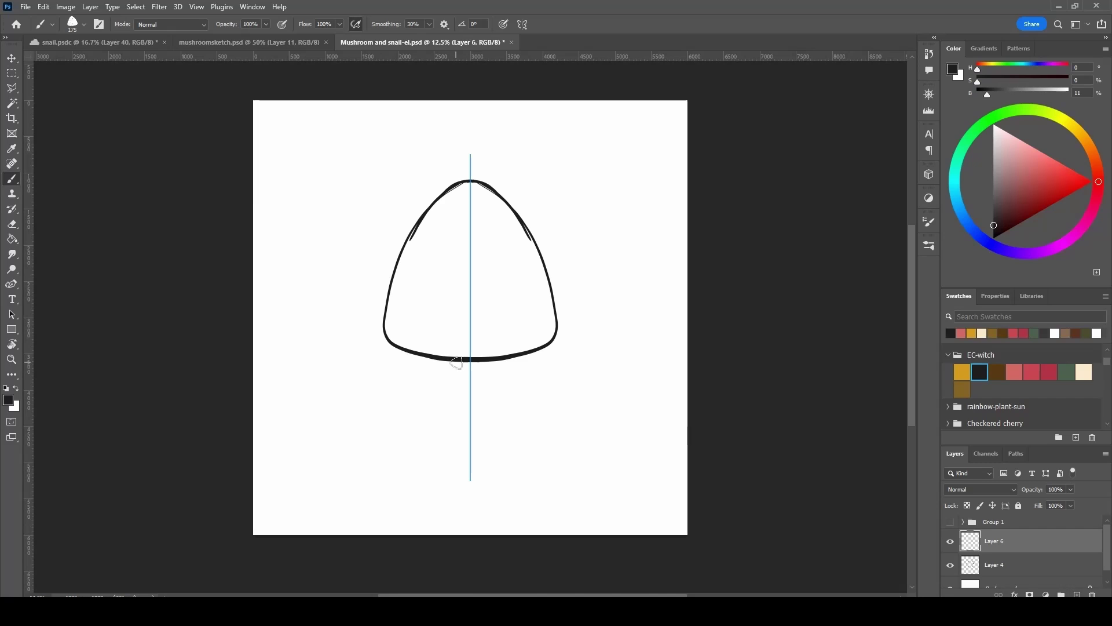
left_click_drag(455, 366, 452, 446)
left_click_drag(488, 366, 492, 481)
left_click_drag(483, 437, 487, 484)
key("ctrl+z")
key("ctrl+z")
key("ctrl+z")
left_click_drag(456, 362, 469, 475)
left_click_drag(457, 364, 484, 357)
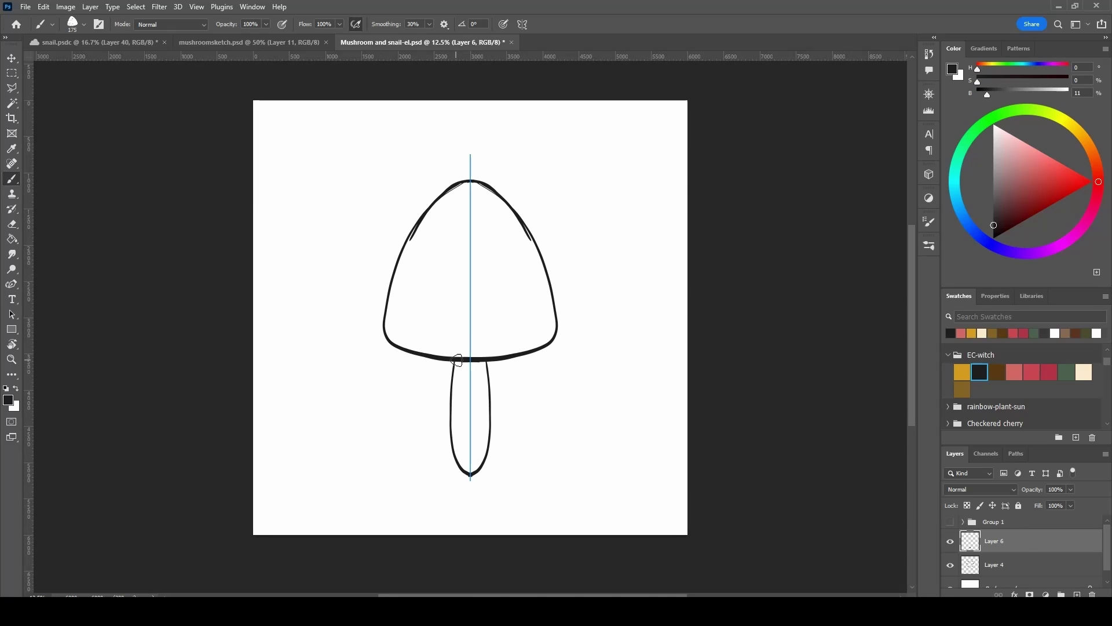
left_click_drag(1020, 541, 1061, 576)
- On a new layer, draw the frilled ring under the cap with an 80 px brush
left_click(1078, 594, "ctrl")
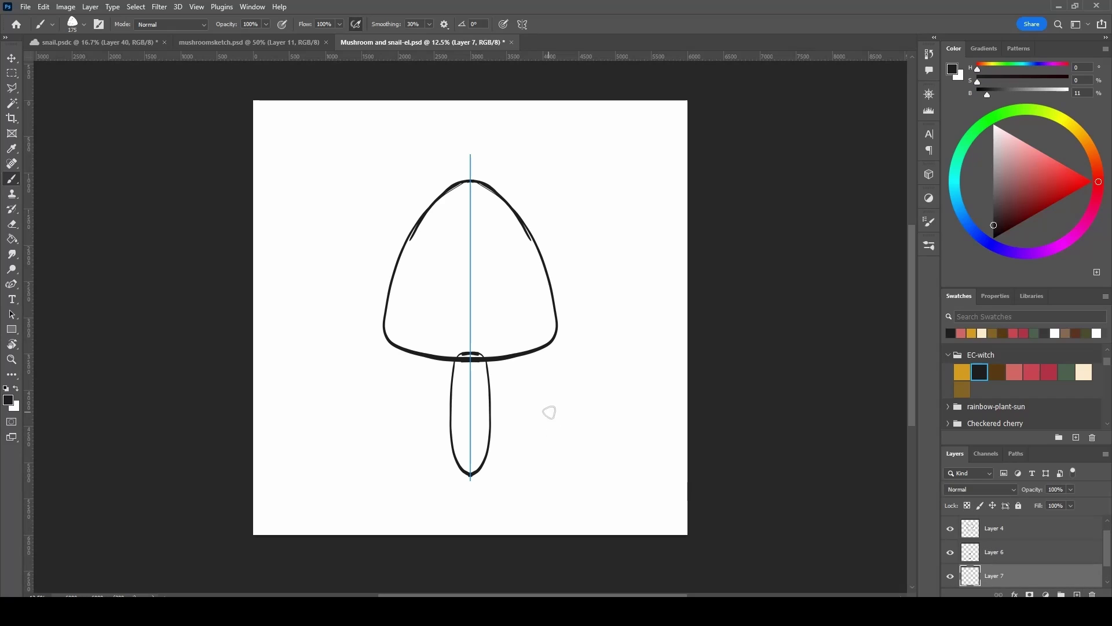
key("bracketleft")
key("bracketleft")
key("bracketleft")
mouse_move(452, 365)
left_mouse_down()
mouse_move(438, 388)
mouse_move(470, 387)
left_mouse_up()
key("ctrl+z")
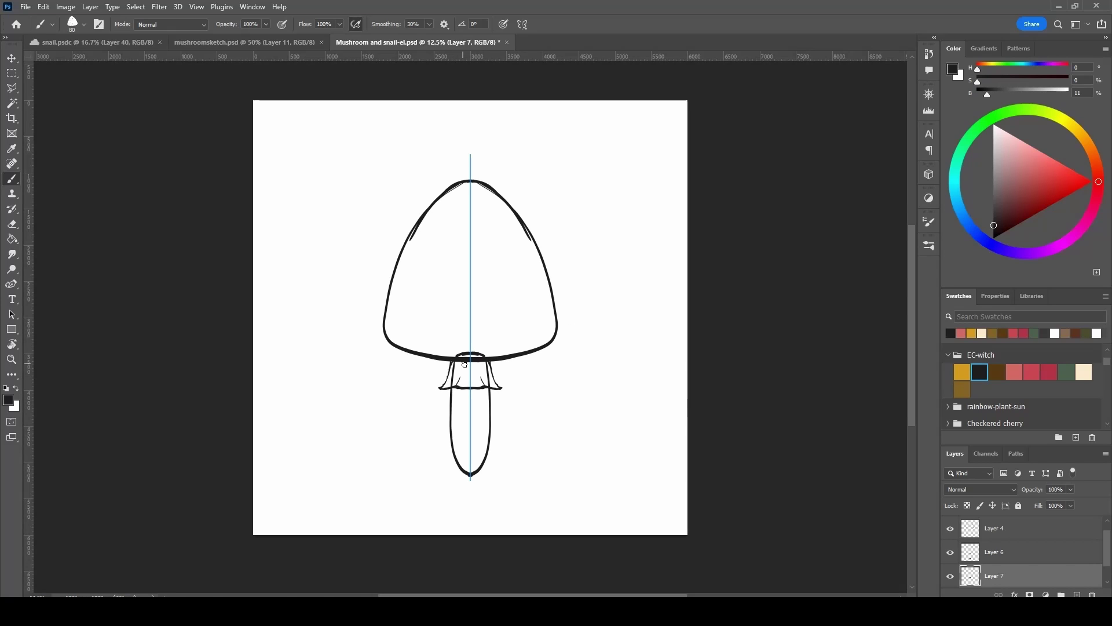
left_click_drag(478, 375, 483, 386)
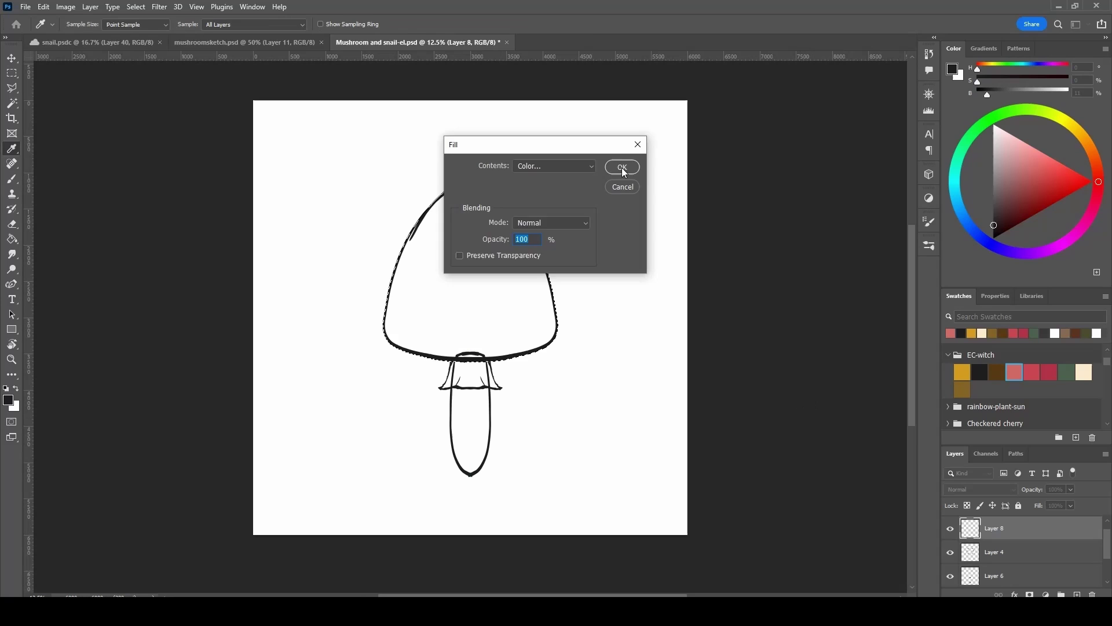
- Fill the cap with red and paint a wavy dark red frill across the stem's top
key("Return")
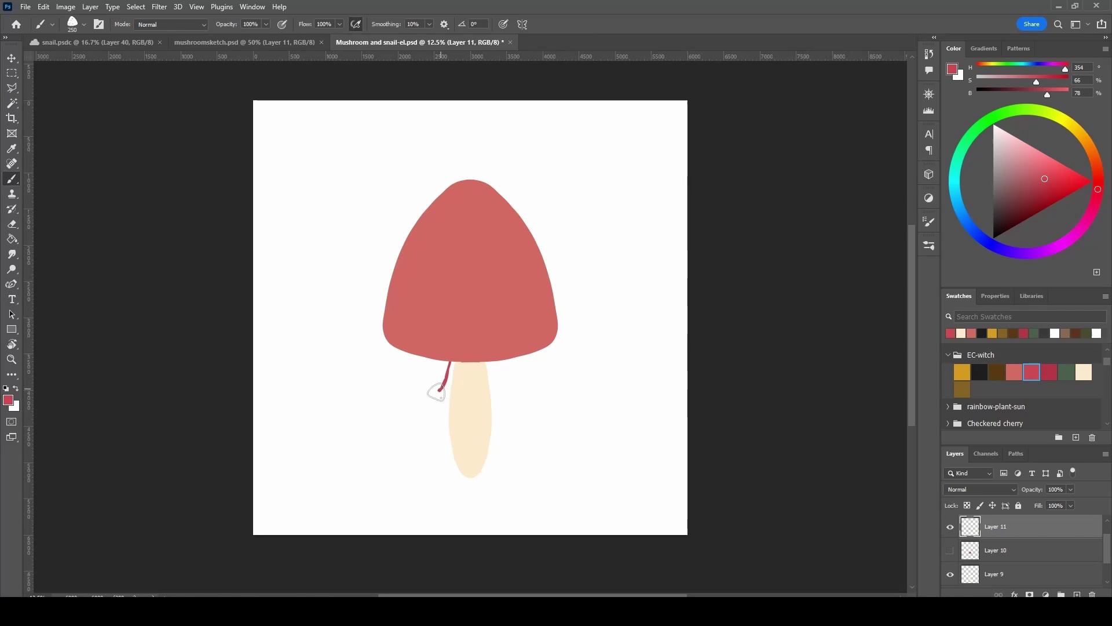
mouse_move(437, 393)
left_mouse_down()
mouse_move(503, 391)
mouse_move(499, 367)
mouse_move(448, 383)
mouse_move(465, 390)
mouse_move(456, 374)
mouse_move(496, 372)
mouse_move(504, 384)
mouse_move(473, 385)
mouse_move(499, 383)
mouse_move(498, 365)
left_mouse_up()
- Move the red frill up under the cap and tidy its edges with the eraser
key("ctrl+t")
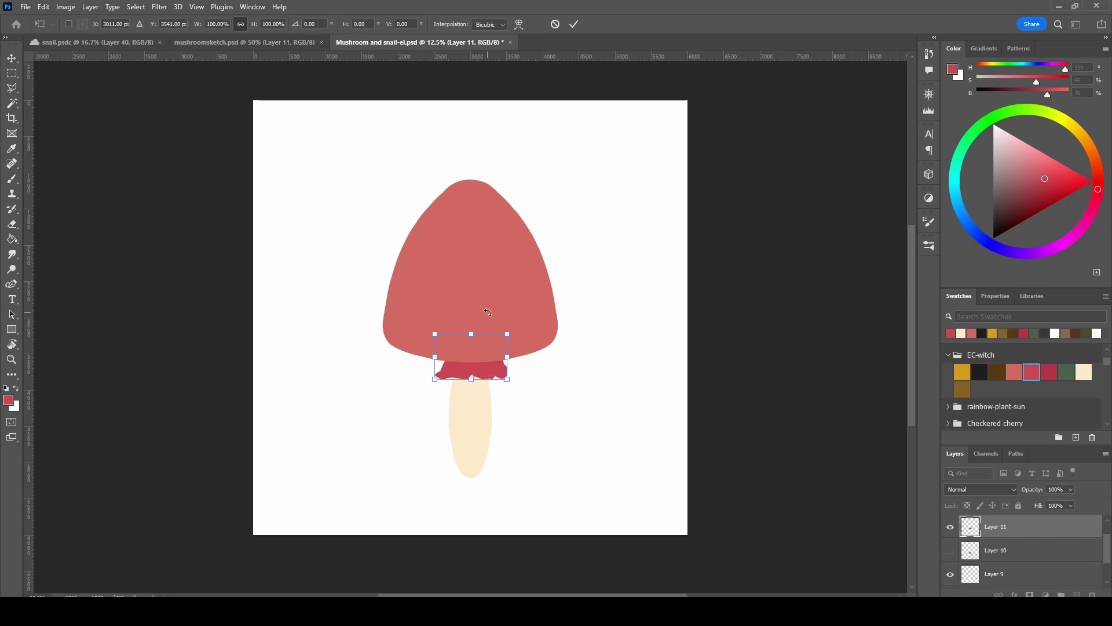
key("Return")
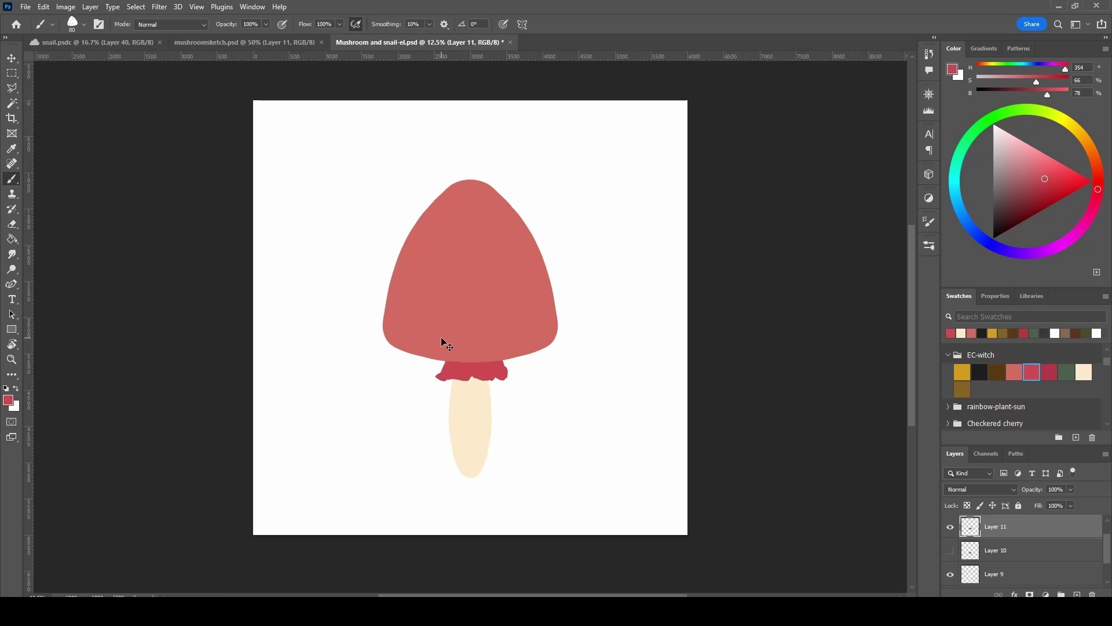
key("ctrl+plus")
key("e")
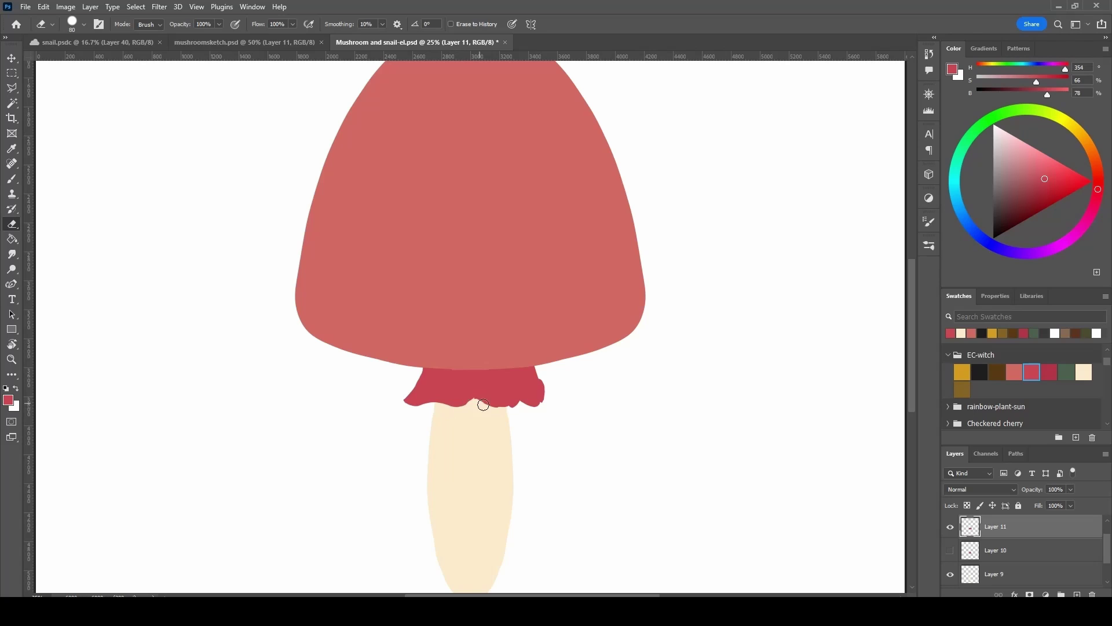
key("b")
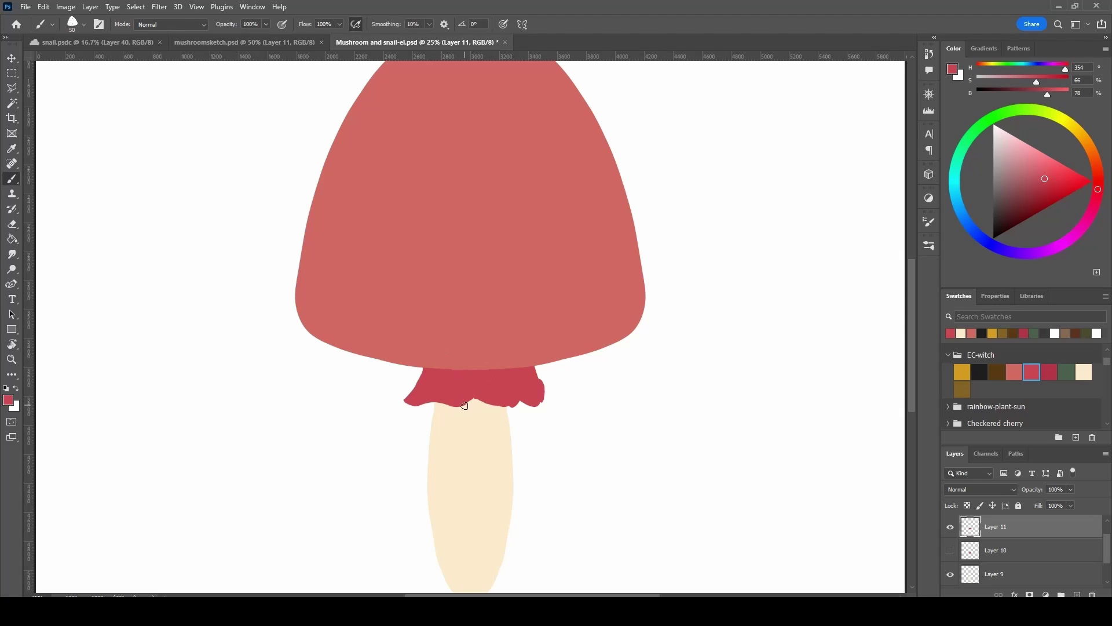
key("e")
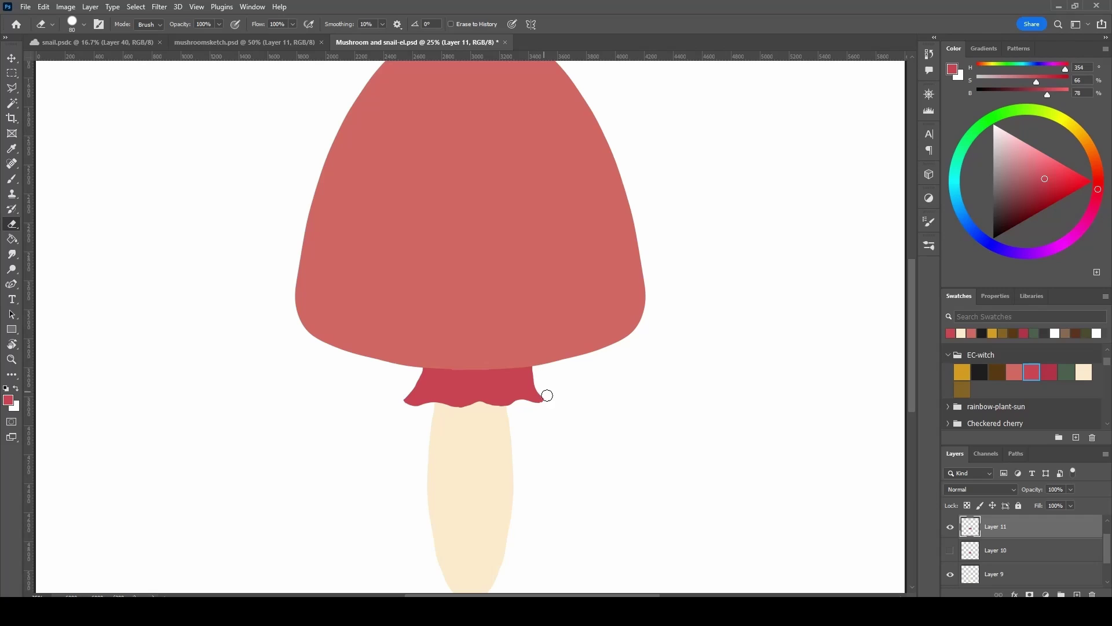
key("b")
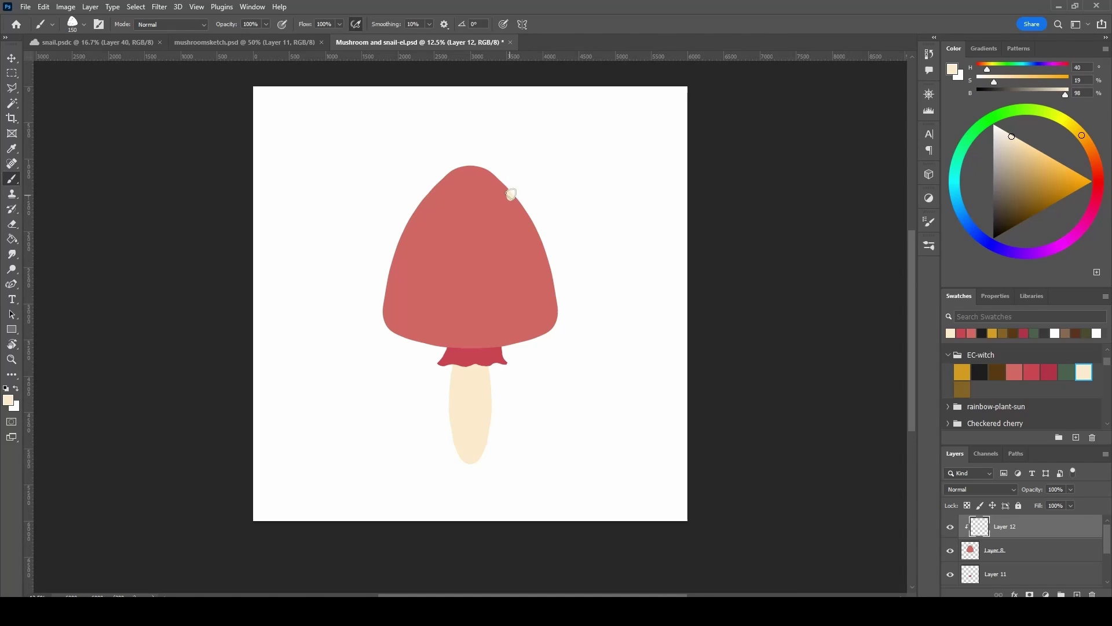
- Dot cream spots across the cap's left, middle, right and upper areas, erasing a stray one
left_click(436, 256)
key("e")
left_click(513, 193)
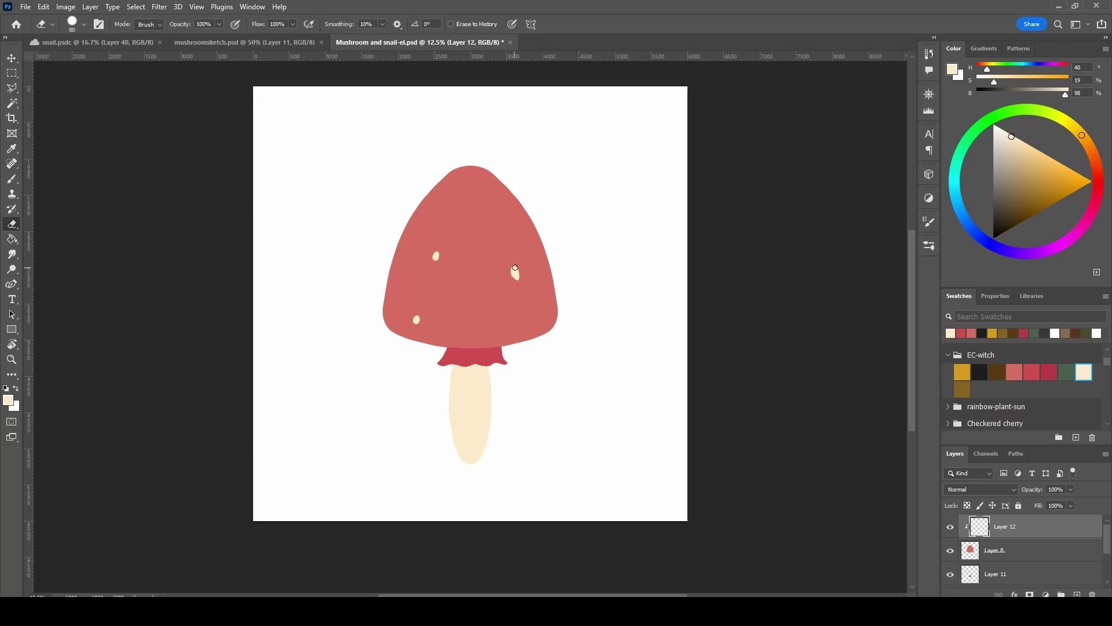
key("b")
key("bracketleft")
key("bracketleft")
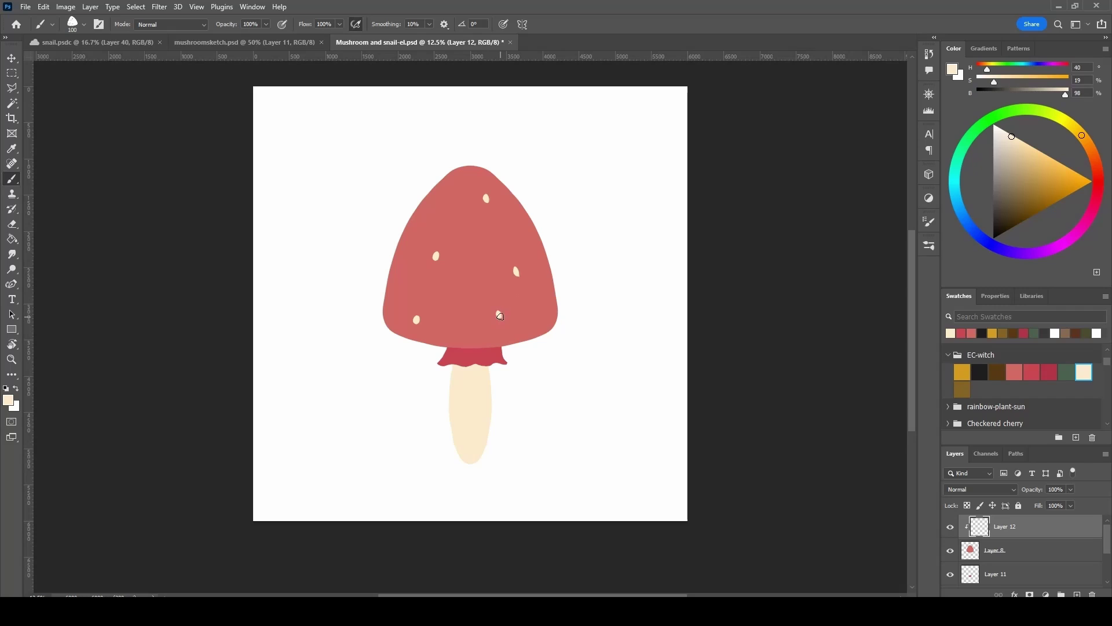
left_click(513, 220)
left_click(389, 272)
left_click(468, 266)
left_click(417, 291)
key("e")
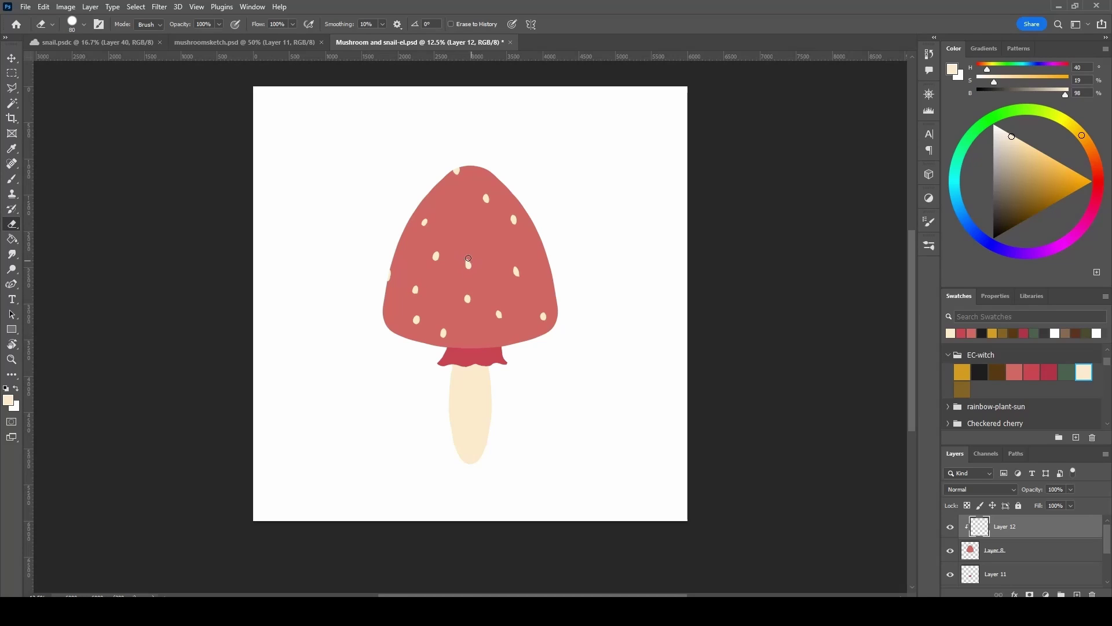
key("b")
left_click(541, 242)
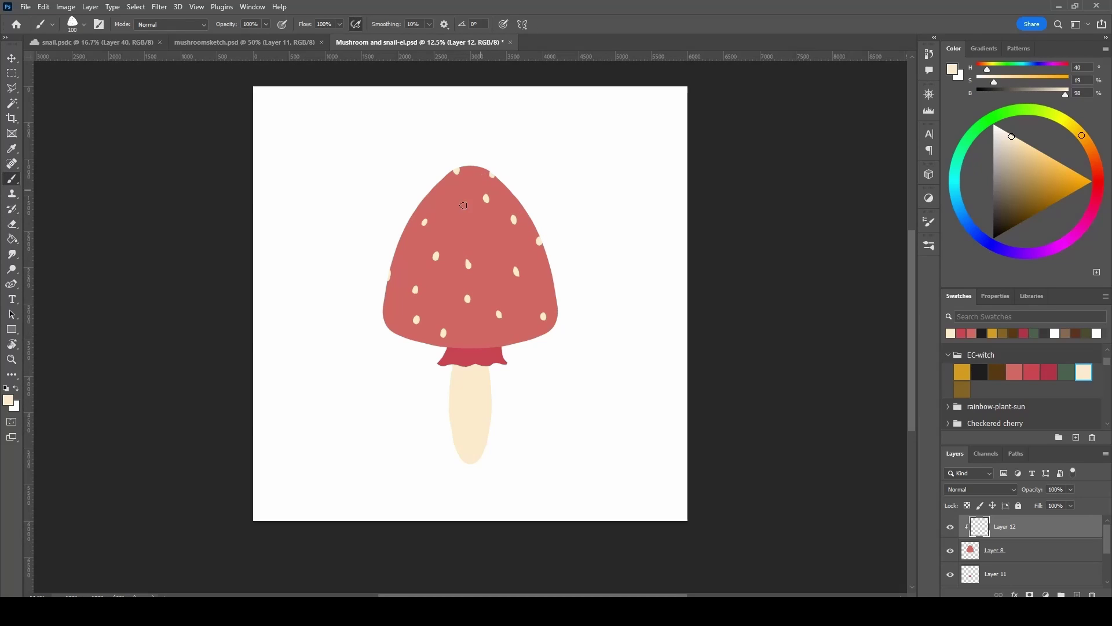
left_click(454, 211)
- Add more cream spots on the lower, lower-right and left parts of the cap
key("e")
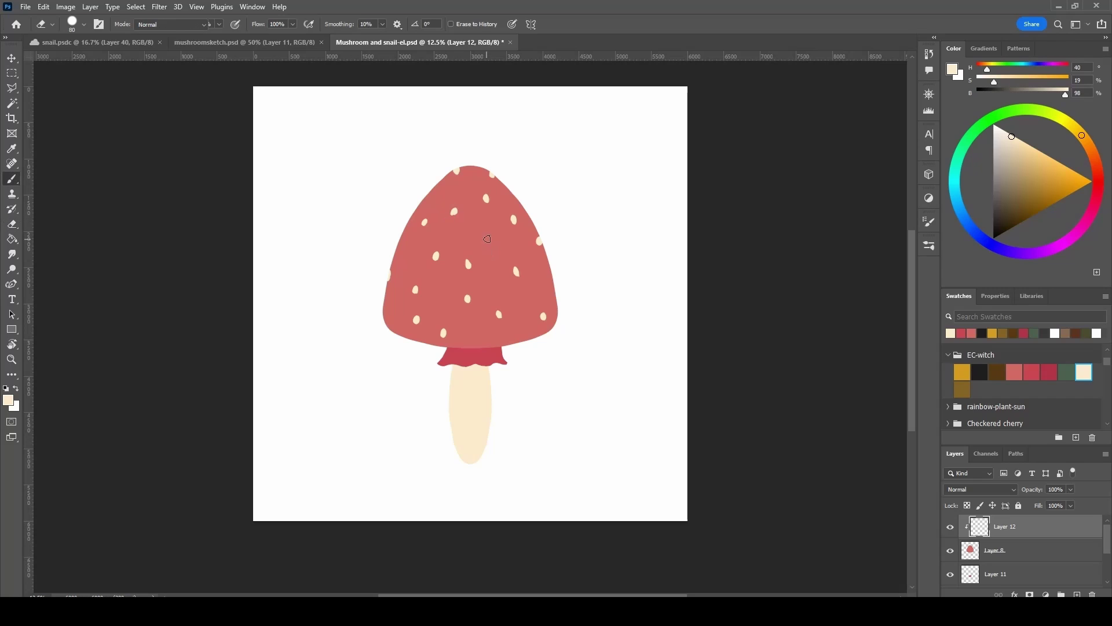
key("b")
left_click(487, 240)
left_click(482, 341)
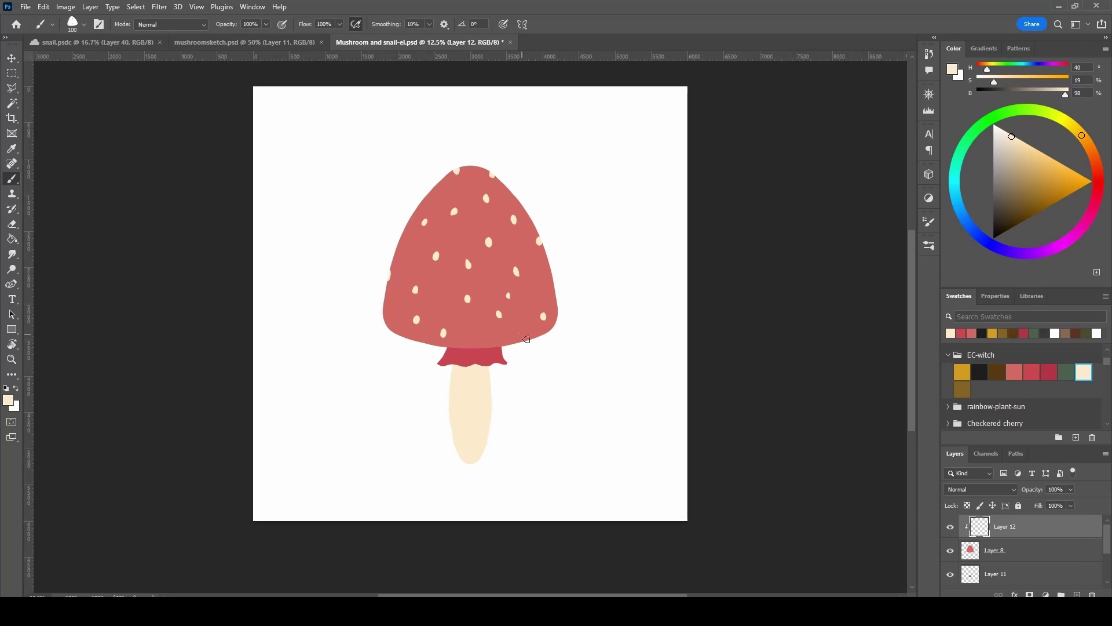
left_click(521, 332)
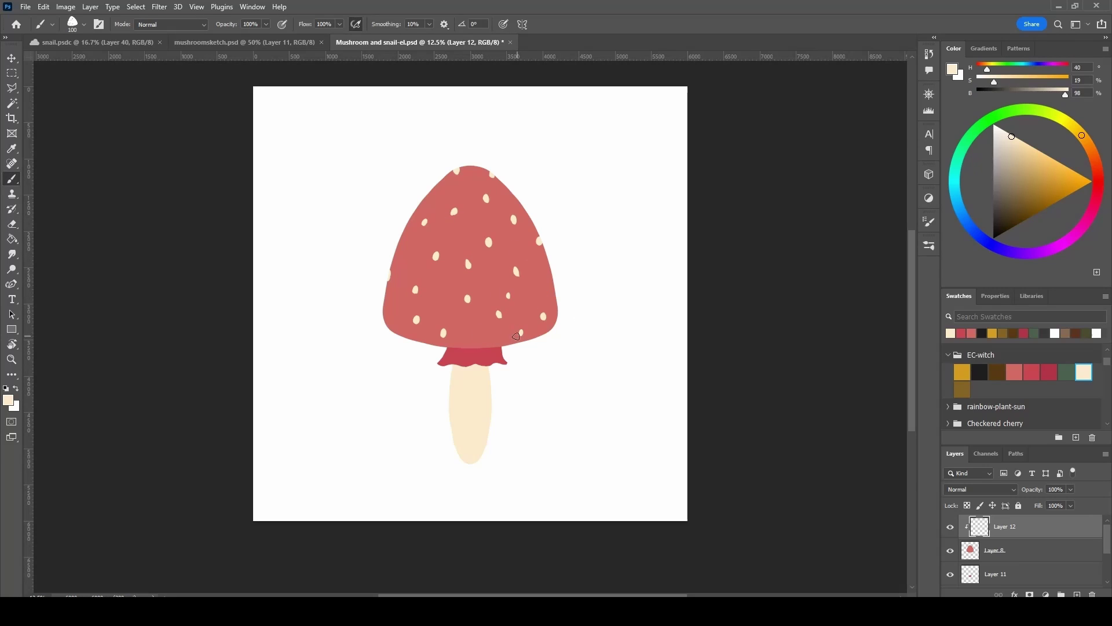
left_click(400, 313)
key("e")
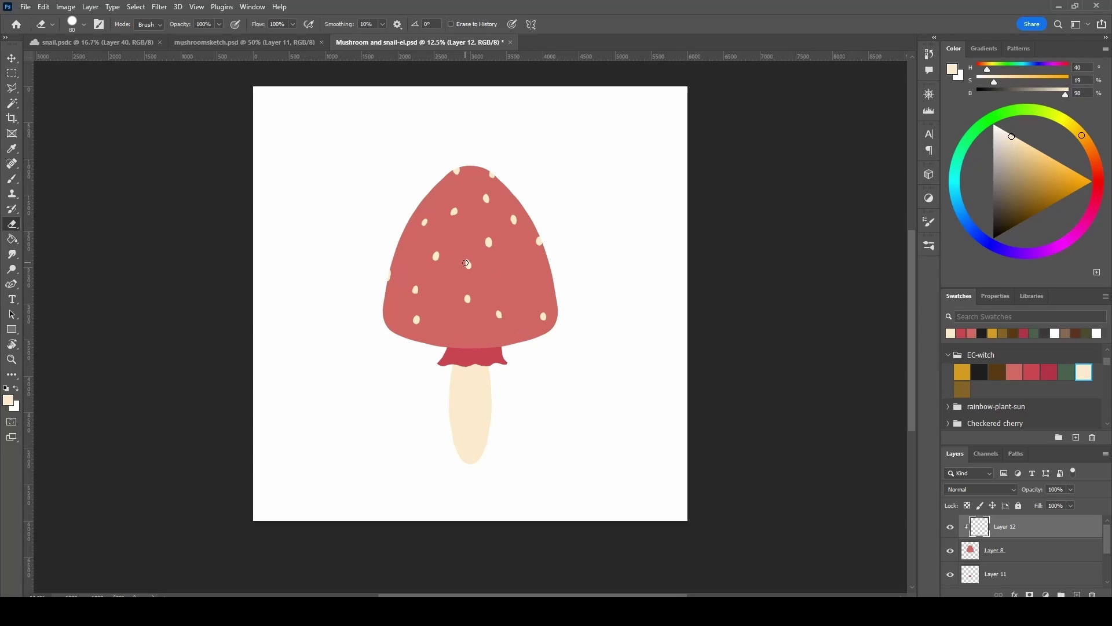
key("b")
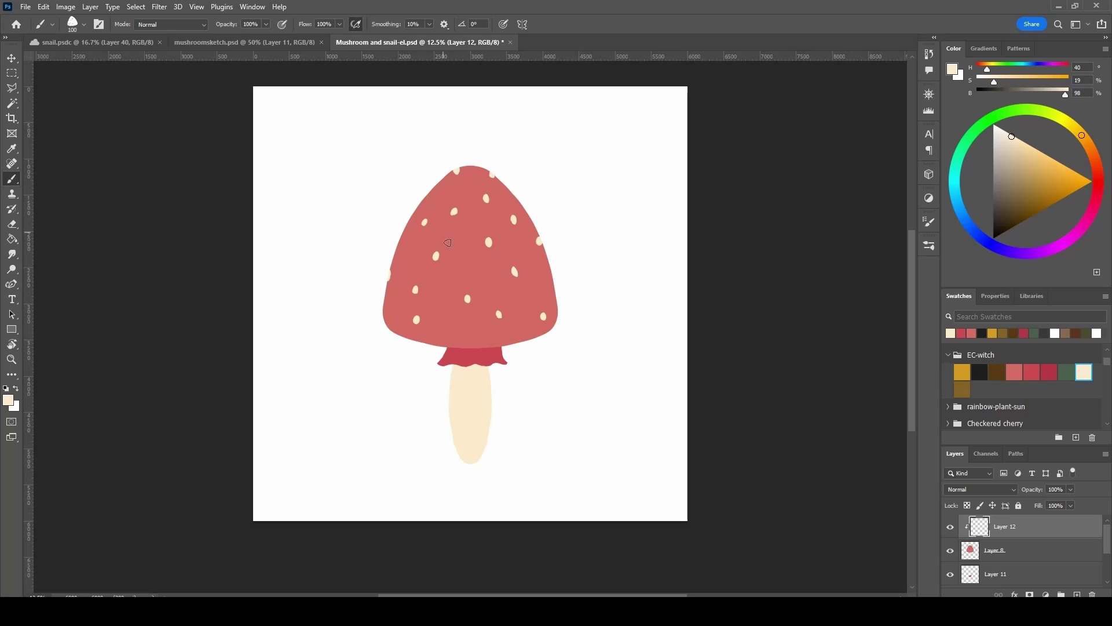
key("e")
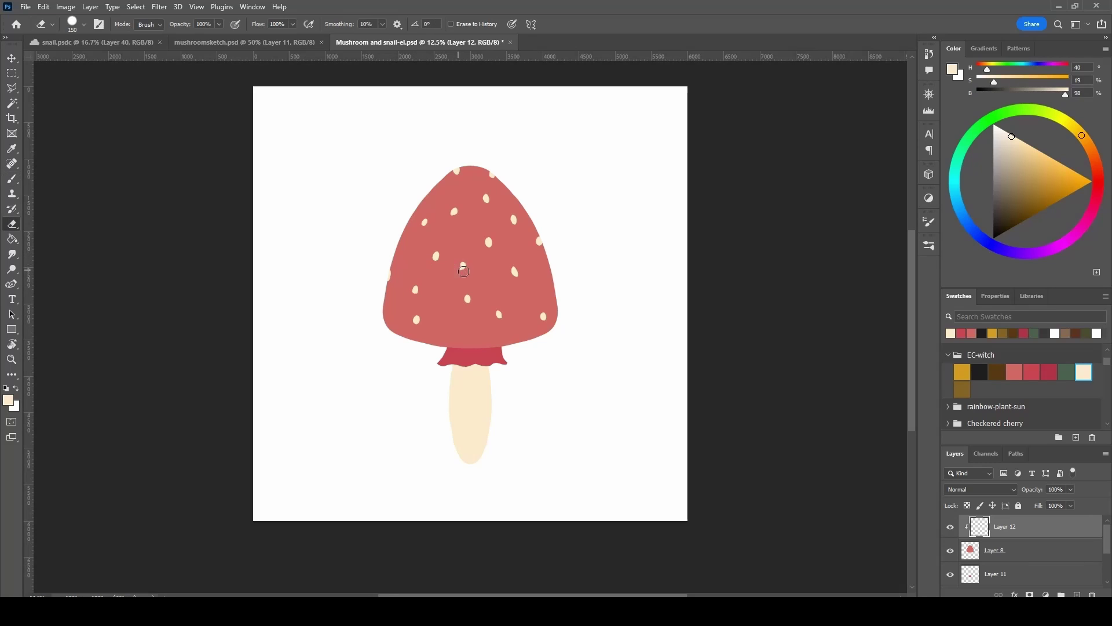
key("b")
left_click(465, 267)
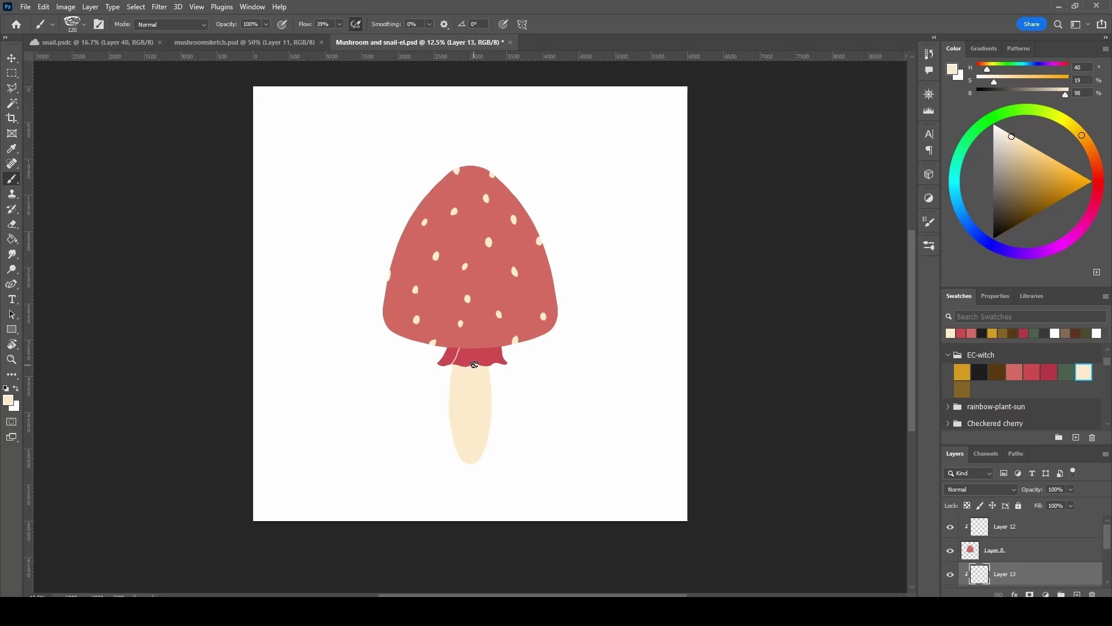
- Paint gill lines on the red frill and small red speckles down the stem
mouse_move(474, 365)
left_mouse_down()
mouse_move(476, 348)
mouse_move(498, 365)
left_mouse_up()
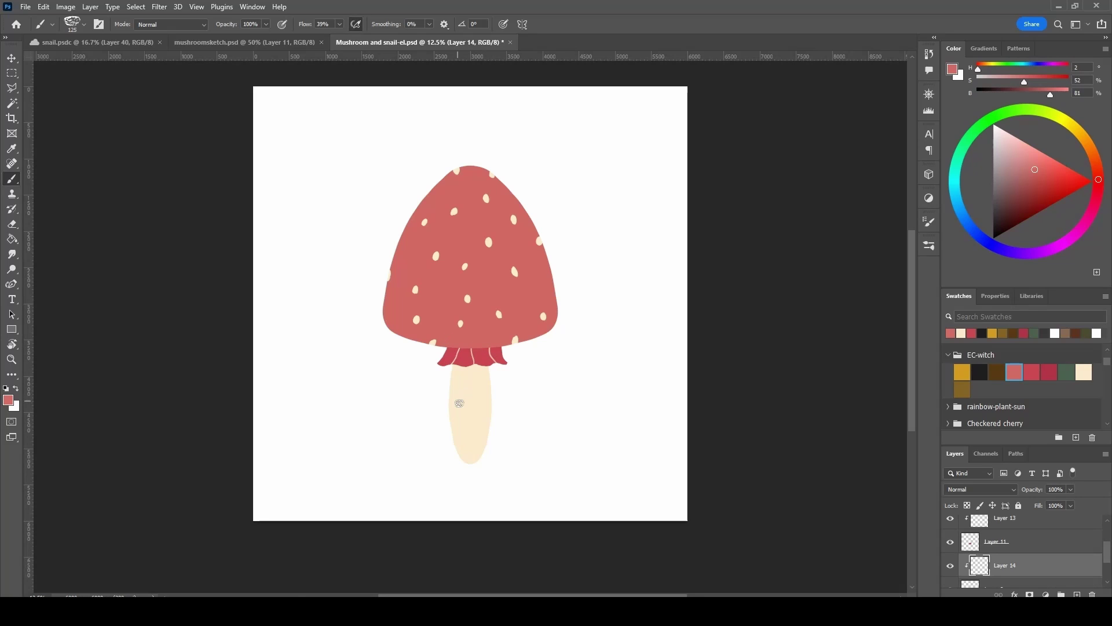
key("bracketleft")
key("bracketleft")
key("bracketleft")
left_click(458, 384)
left_click(467, 408)
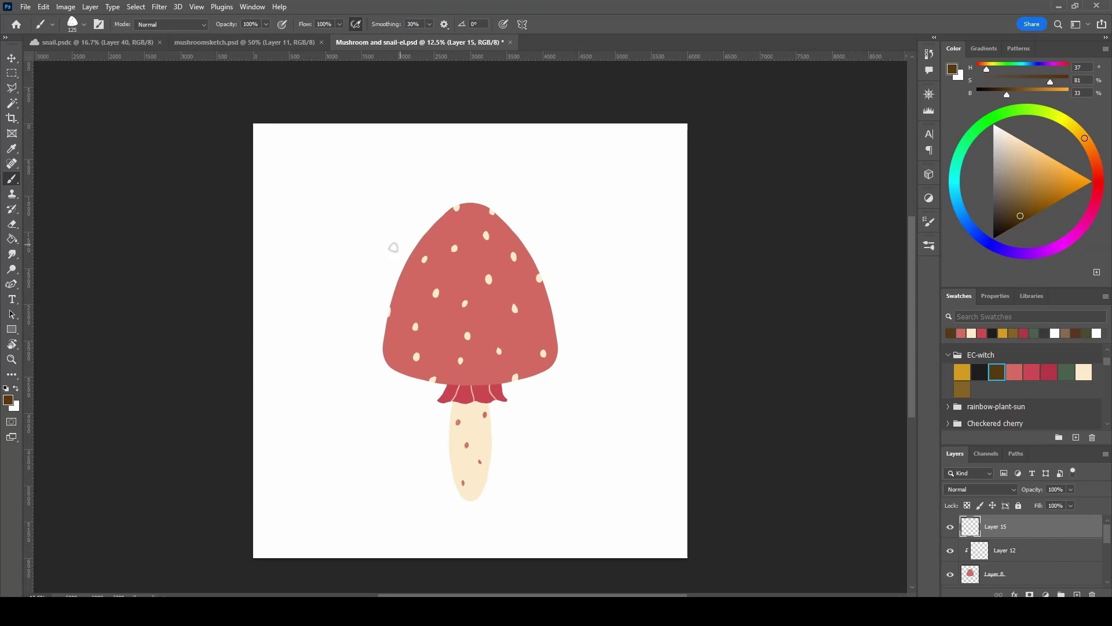
- Outline a brown shell behind the cap, place Layer 15 above Group 2, and add gold clipped layers
left_click_drag(423, 209, 430, 227)
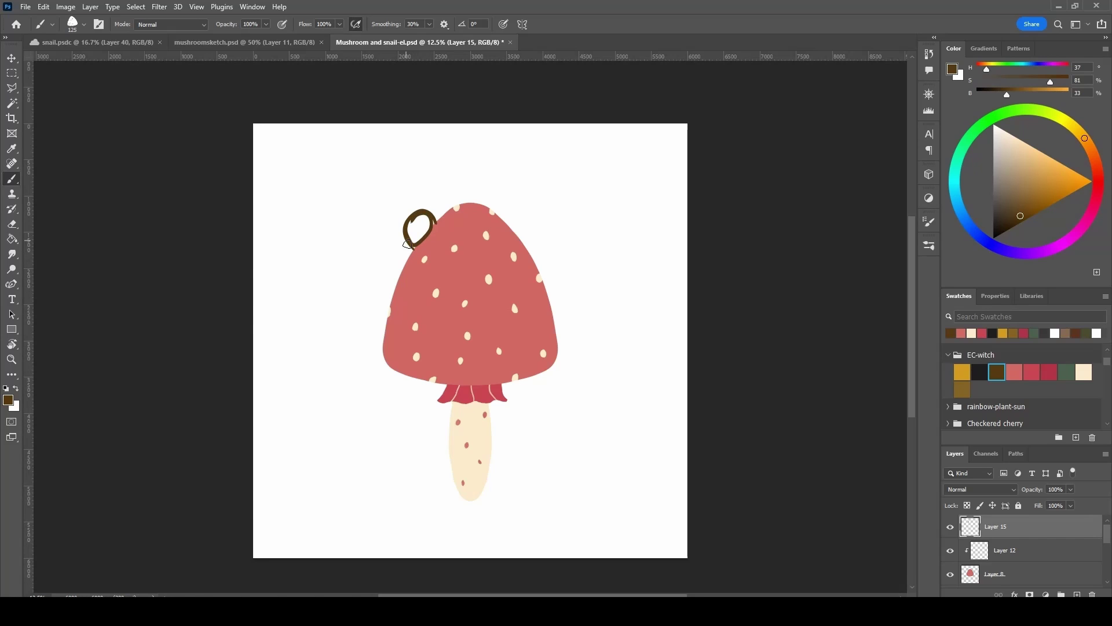
left_click_drag(1055, 532, 1079, 594)
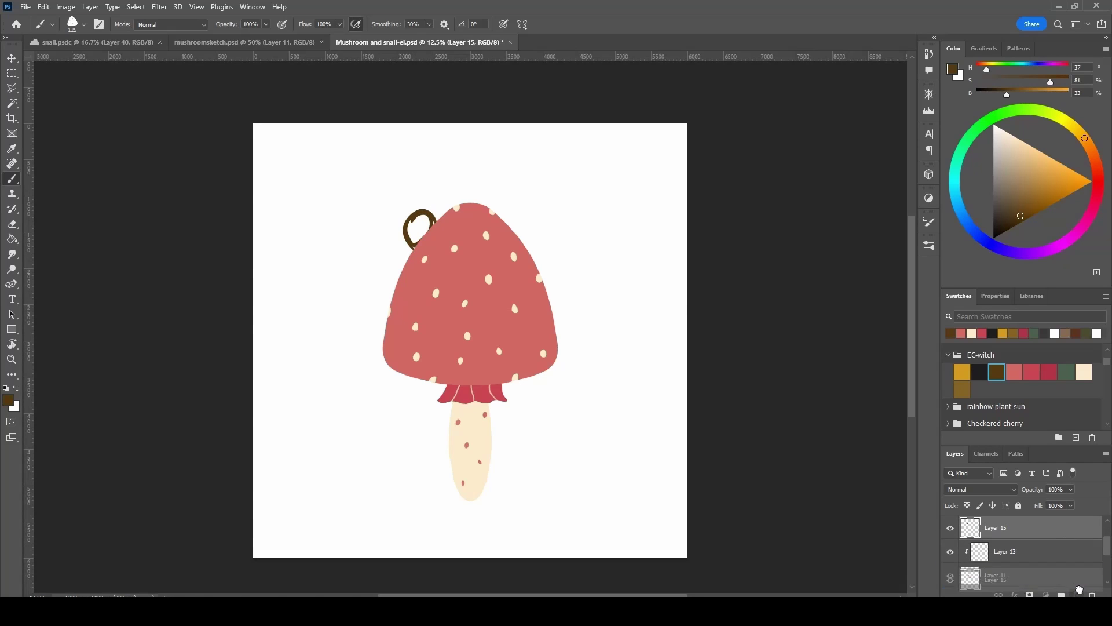
left_click_drag(1079, 594, 1037, 547)
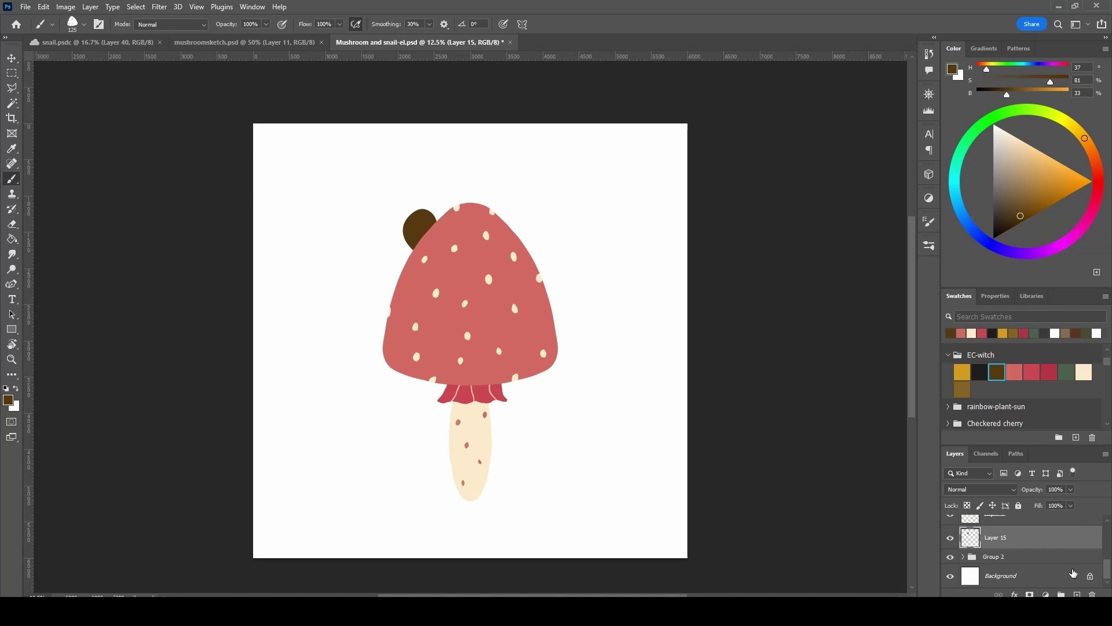
left_click(1076, 594)
key("ctrl+alt+g")
left_click(962, 390)
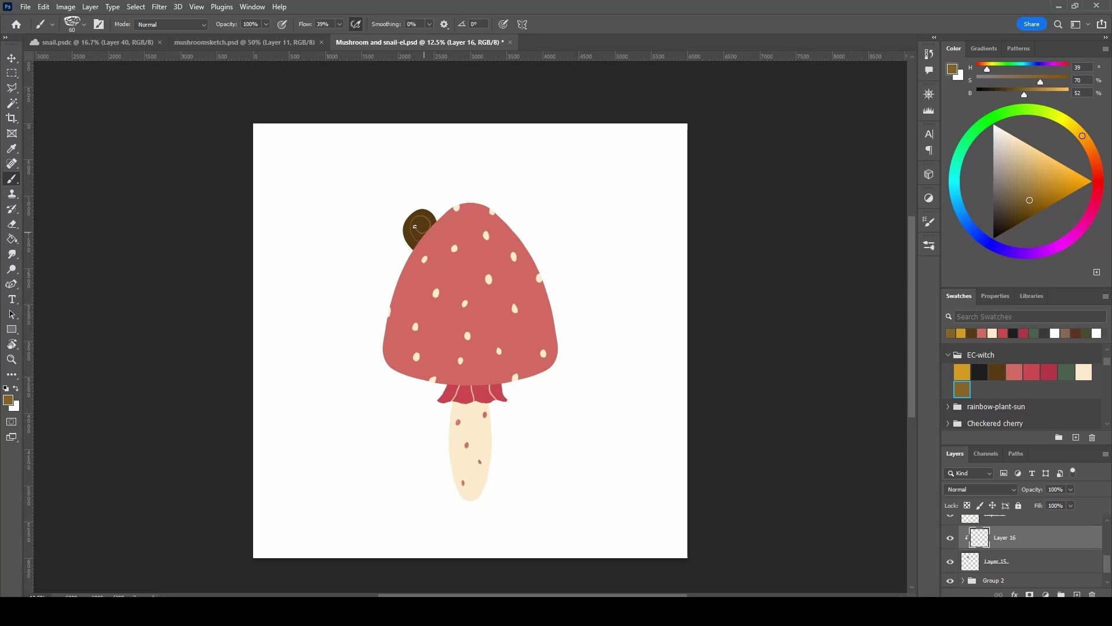
left_click(963, 372)
left_click(1077, 594, "ctrl")
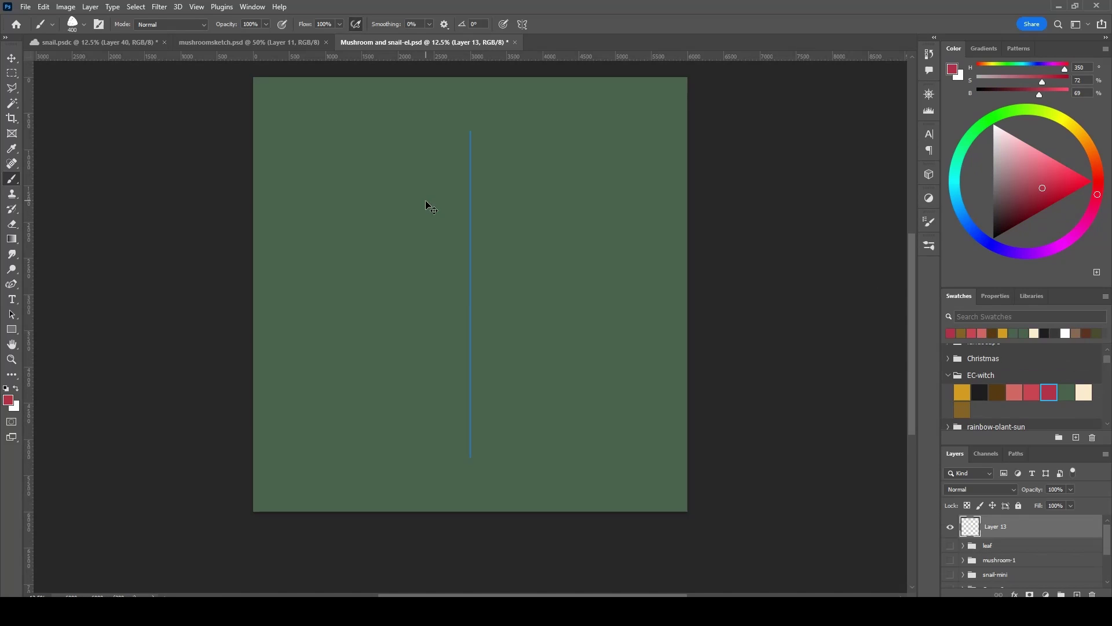
- Paint the crimson dome-shaped mushroom cap with symmetrical brush strokes
left_click_drag(429, 297, 553, 284)
mouse_move(384, 240)
left_mouse_down()
mouse_move(432, 176)
mouse_move(371, 274)
left_mouse_up()
mouse_move(446, 285)
left_mouse_down()
mouse_move(355, 286)
mouse_move(463, 290)
left_mouse_up()
left_click_drag(458, 165, 493, 171)
left_click_drag(374, 266, 404, 220)
mouse_move(433, 186)
left_mouse_down()
mouse_move(393, 223)
mouse_move(447, 185)
mouse_move(381, 255)
mouse_move(510, 286)
mouse_move(529, 248)
left_mouse_up()
key("]")
key("]")
key("]")
key("[")
key("[")
key("[")
- On a new layer beneath the cap, paint a thick curving red stem
key("ctrl+shift+alt+n")
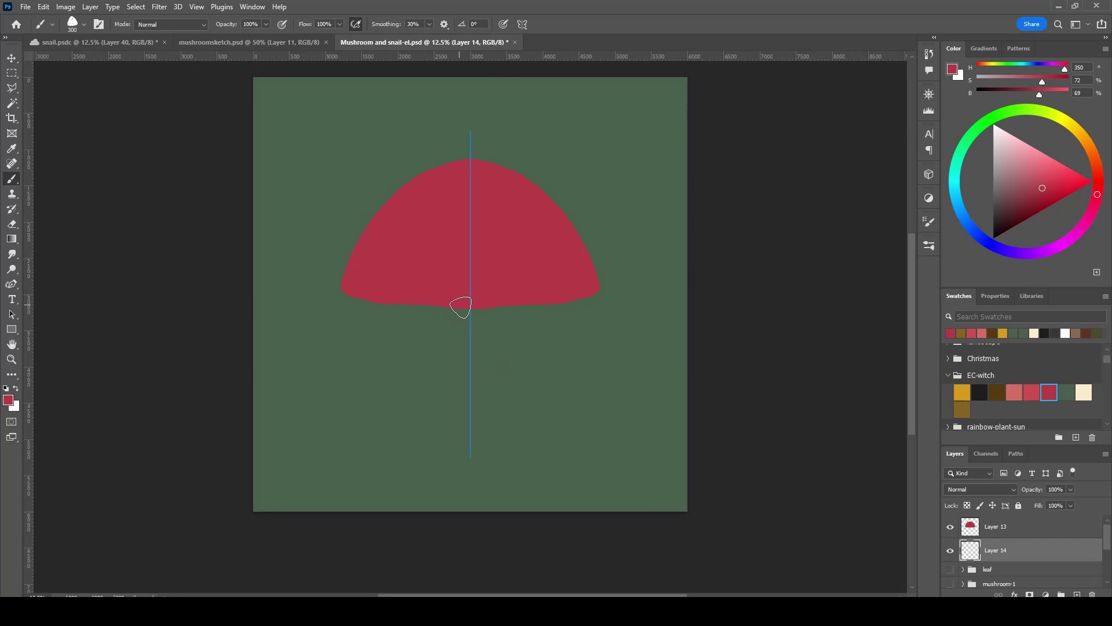
left_click_drag(461, 310, 491, 449)
key("ctrl+z")
key("bracketright")
key("bracketright")
key("bracketright")
mouse_move(463, 304)
left_mouse_down()
mouse_move(479, 449)
mouse_move(459, 459)
left_mouse_up()
key("bracketleft")
key("bracketleft")
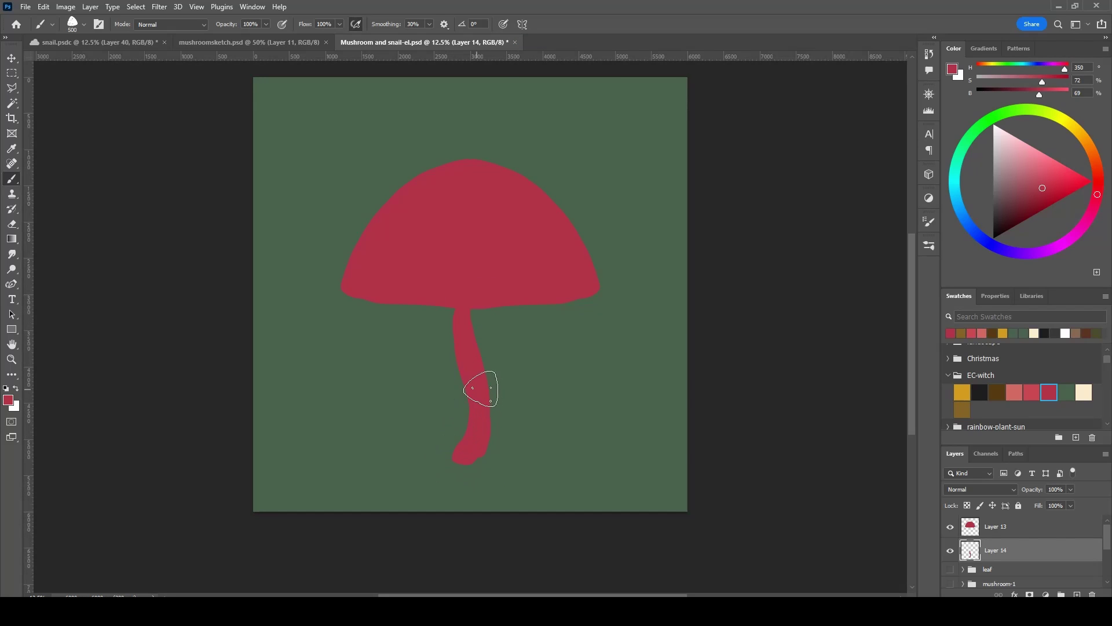
key("bracketleft")
- Brush the first gold stripes radiating across the cap from its top
key("e")
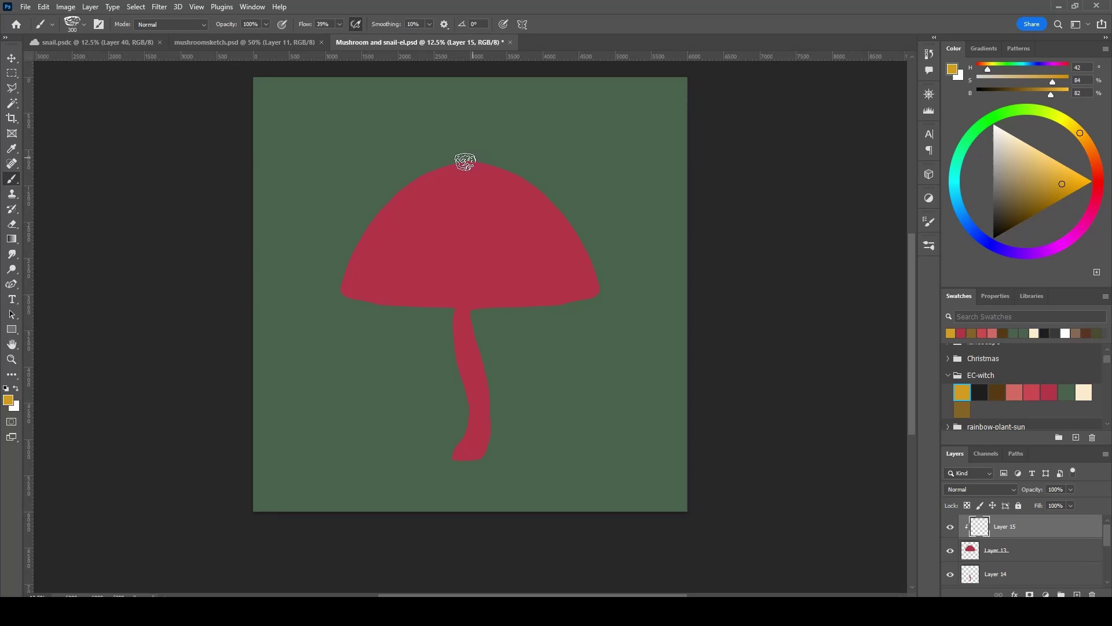
mouse_move(385, 204)
left_mouse_down()
mouse_move(472, 164)
mouse_move(376, 301)
left_mouse_up()
mouse_move(469, 161)
left_mouse_down()
mouse_move(448, 307)
mouse_move(511, 193)
mouse_move(548, 304)
mouse_move(591, 262)
left_mouse_up()
- Add more gold stripes fanning from the cap's apex down both sides
key("bracketleft")
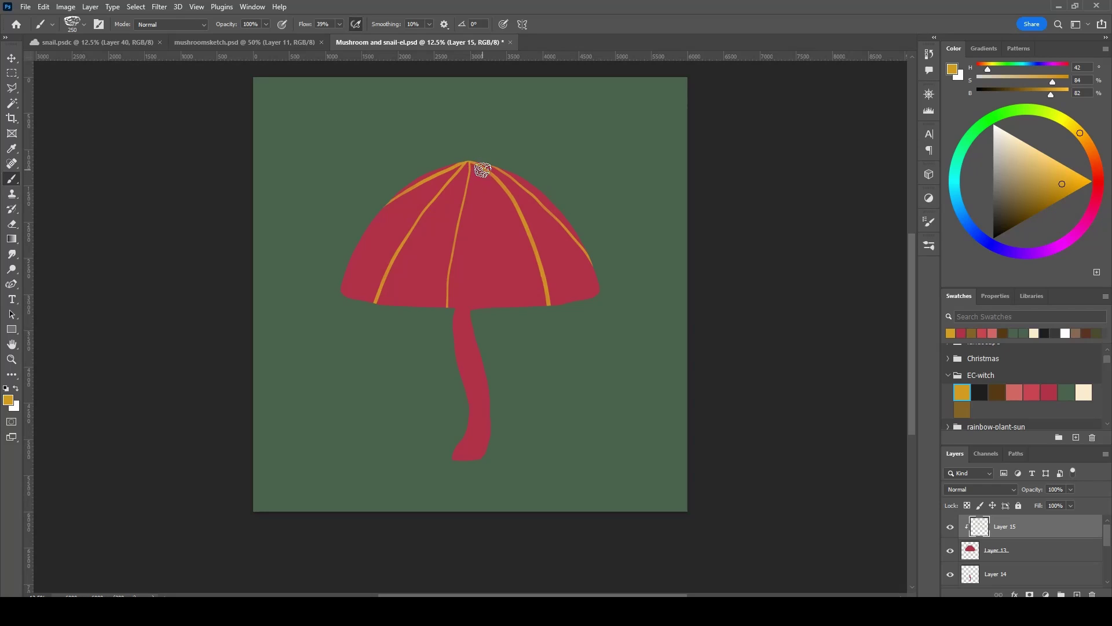
mouse_move(469, 163)
left_mouse_down()
mouse_move(516, 307)
mouse_move(425, 252)
left_mouse_up()
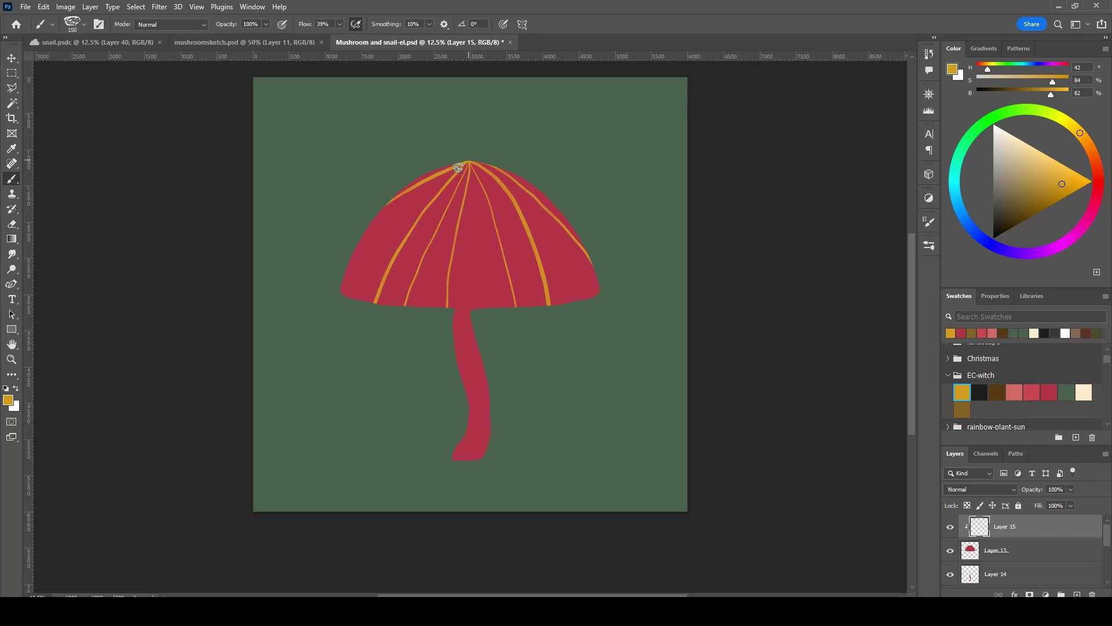
left_click_drag(458, 168, 347, 265)
left_click_drag(485, 166, 577, 290)
key("ctrl+z")
left_click_drag(501, 177, 579, 299)
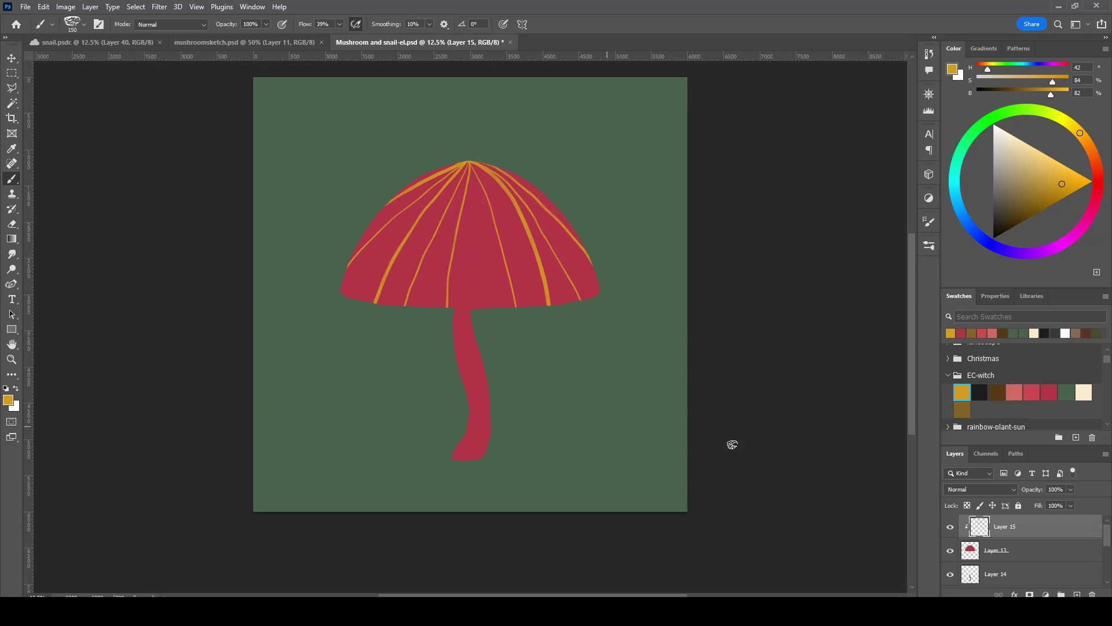
- Add a clipped layer and paint a gold rim along the cap's bottom edge
left_click(1005, 574)
left_click(1077, 594)
right_click(1005, 574)
left_click(1043, 303)
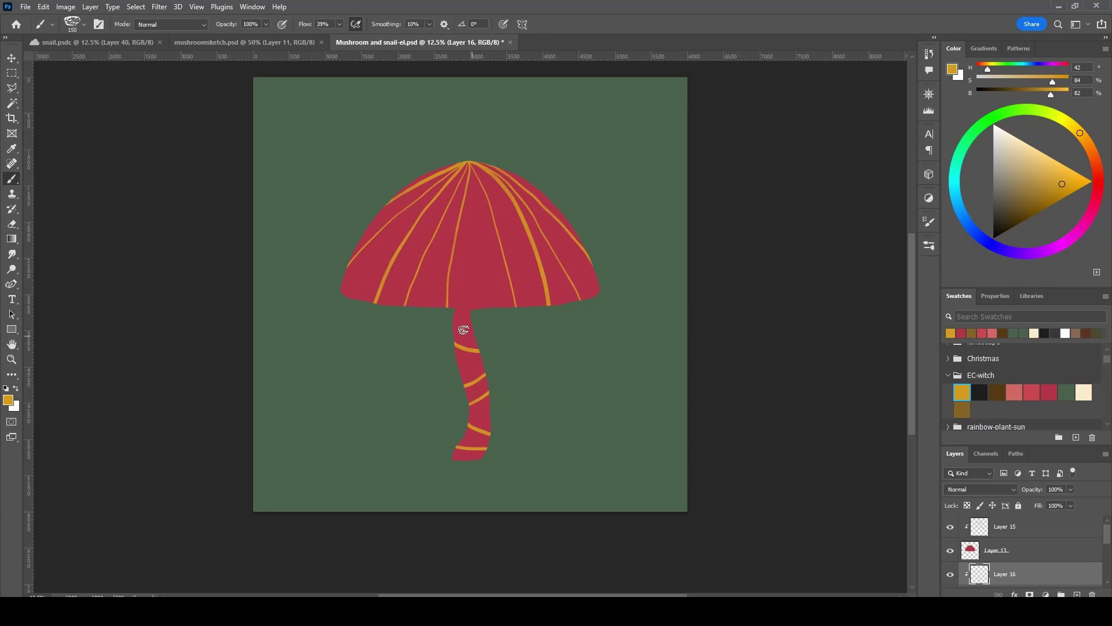
left_click(1077, 594)
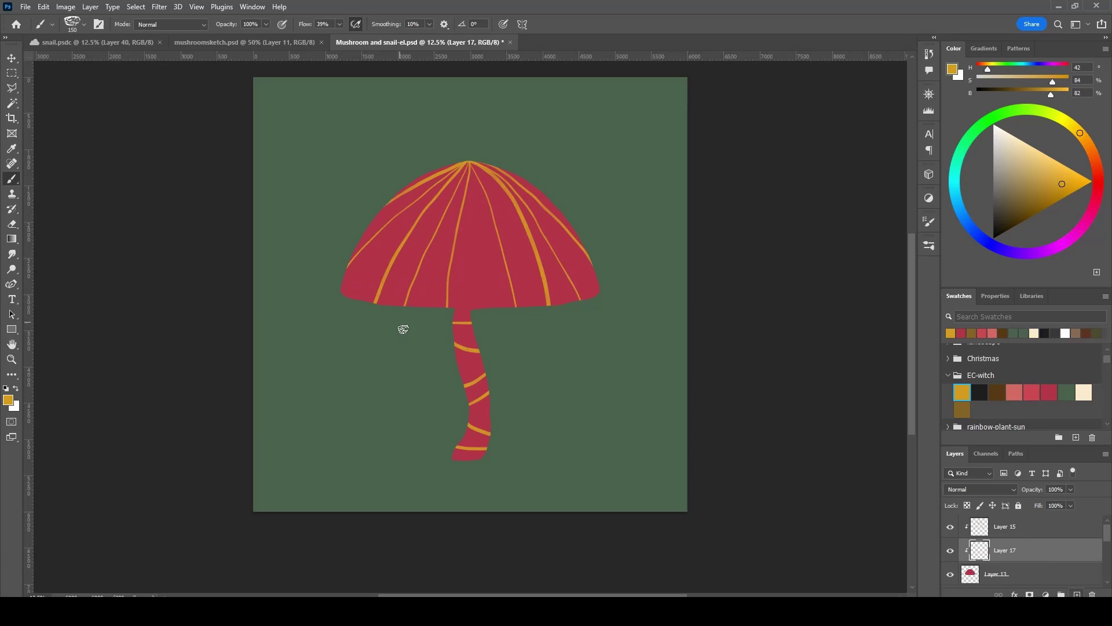
key("bracketright")
key("bracketright")
key("bracketright")
mouse_move(335, 291)
left_mouse_down()
mouse_move(369, 306)
mouse_move(509, 310)
mouse_move(596, 296)
left_mouse_up()
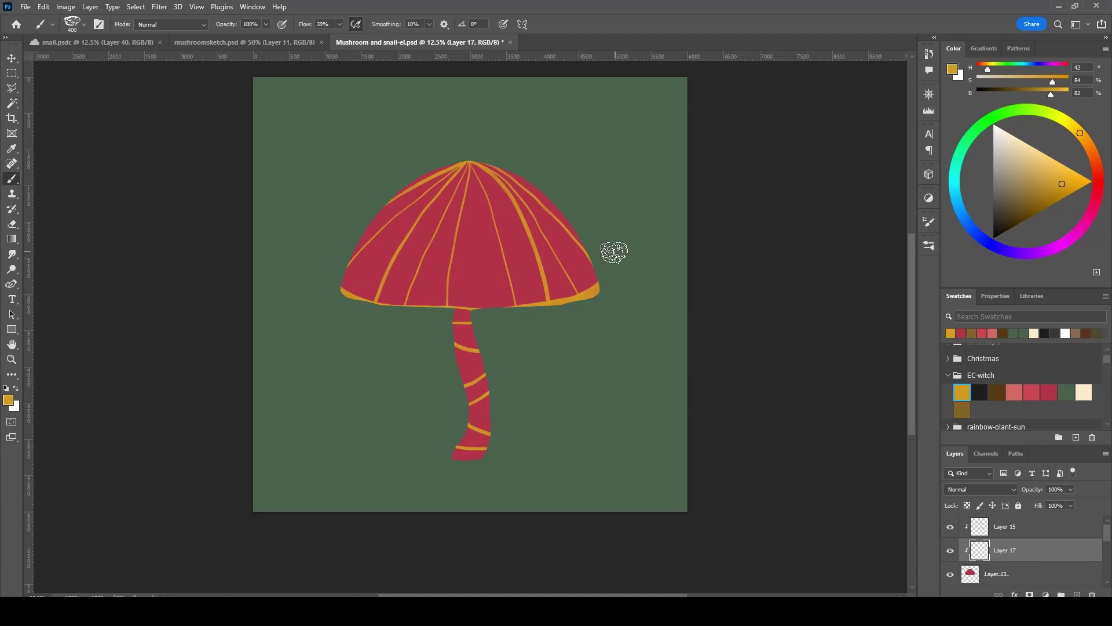
- Paint light pink streaks from the cap's apex down both sides
left_click_drag(464, 169, 359, 255)
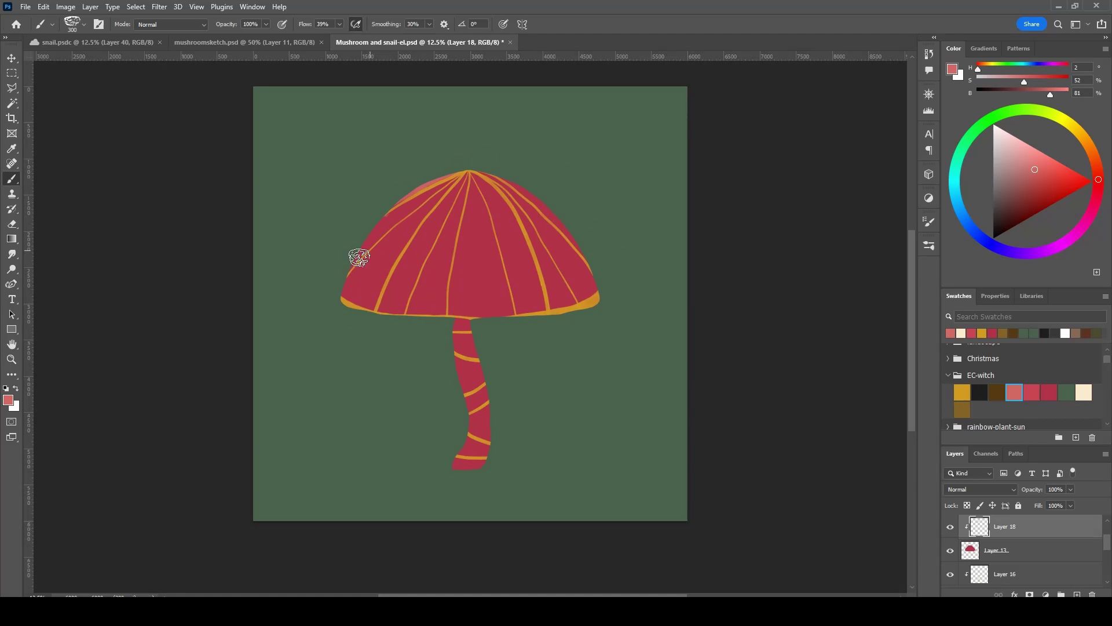
left_click_drag(439, 187, 409, 235)
left_click_drag(373, 286, 457, 177)
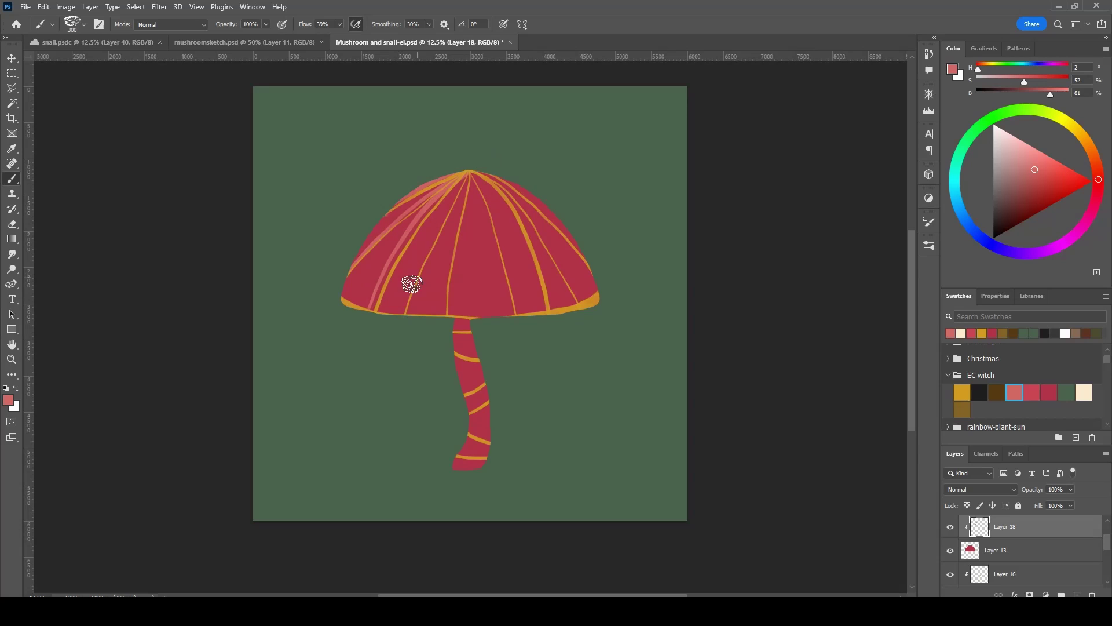
mouse_move(410, 285)
left_mouse_down()
mouse_move(466, 174)
mouse_move(446, 313)
left_mouse_up()
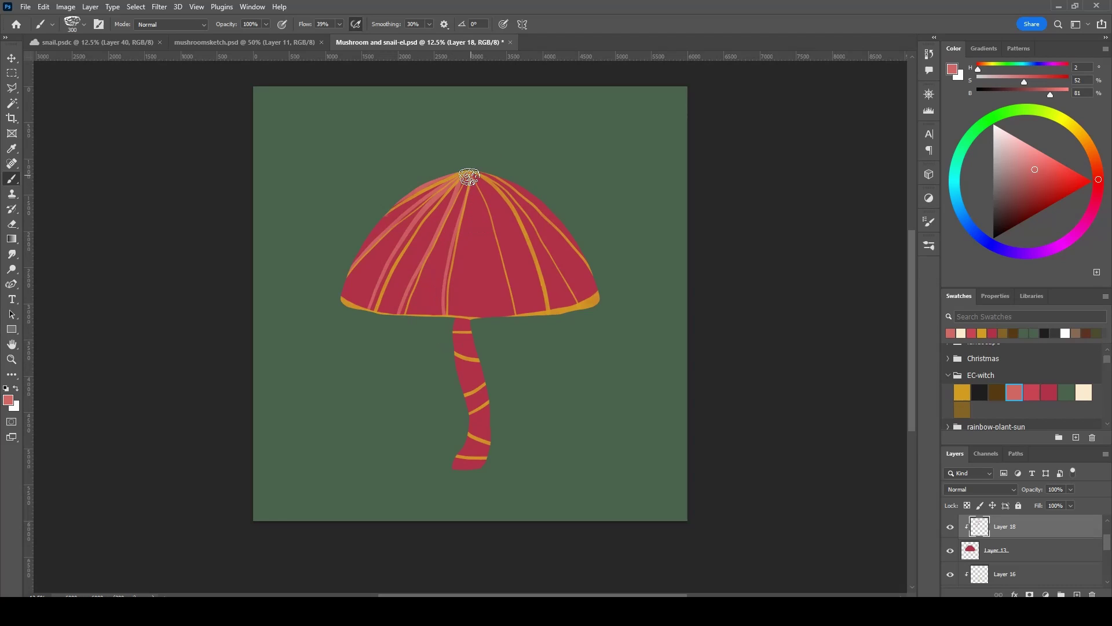
mouse_move(471, 177)
left_mouse_down()
mouse_move(507, 313)
mouse_move(534, 293)
left_mouse_up()
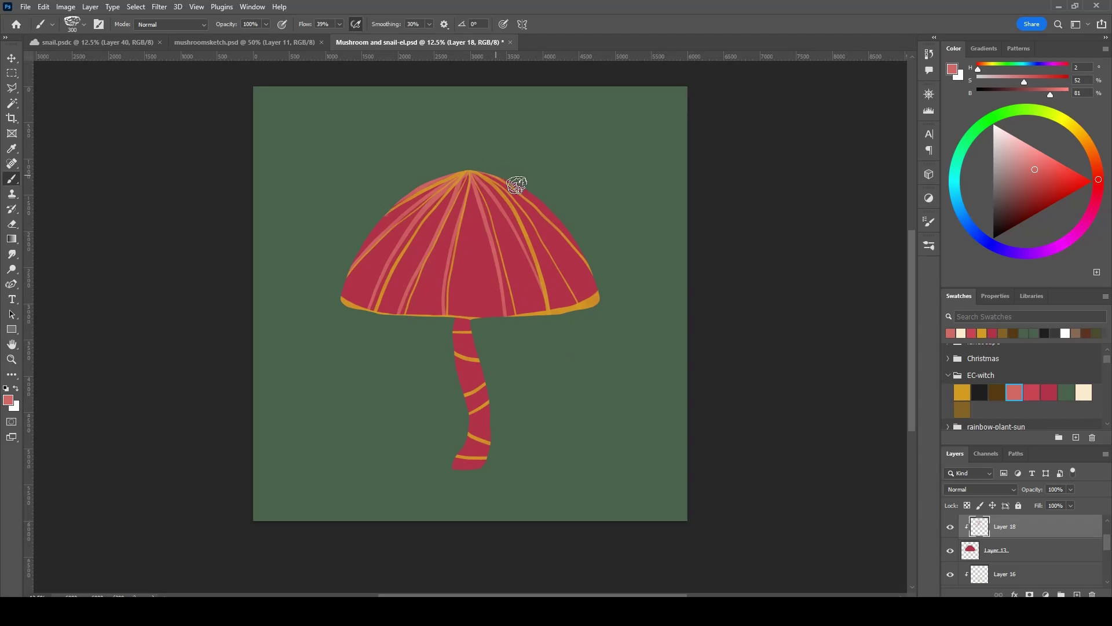
mouse_move(513, 182)
left_mouse_down()
mouse_move(585, 259)
mouse_move(597, 289)
left_mouse_up()
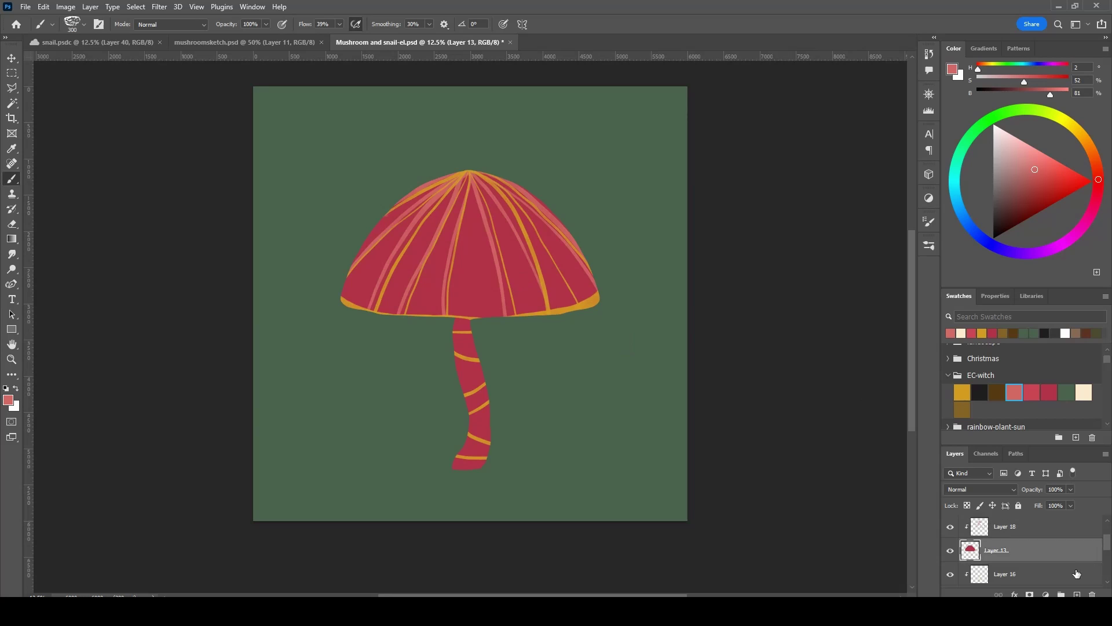
- Paint light pink stripes across the stem on a clipped layer, then switch to the snail pattern document
key("alt+bracketleft")
key("alt+bracketleft")
key("alt+bracketleft")
key("ctrl+shift+alt+n")
mouse_move(448, 338)
left_mouse_down()
mouse_move(472, 341)
mouse_move(481, 372)
left_mouse_up()
left_click_drag(466, 423, 490, 417)
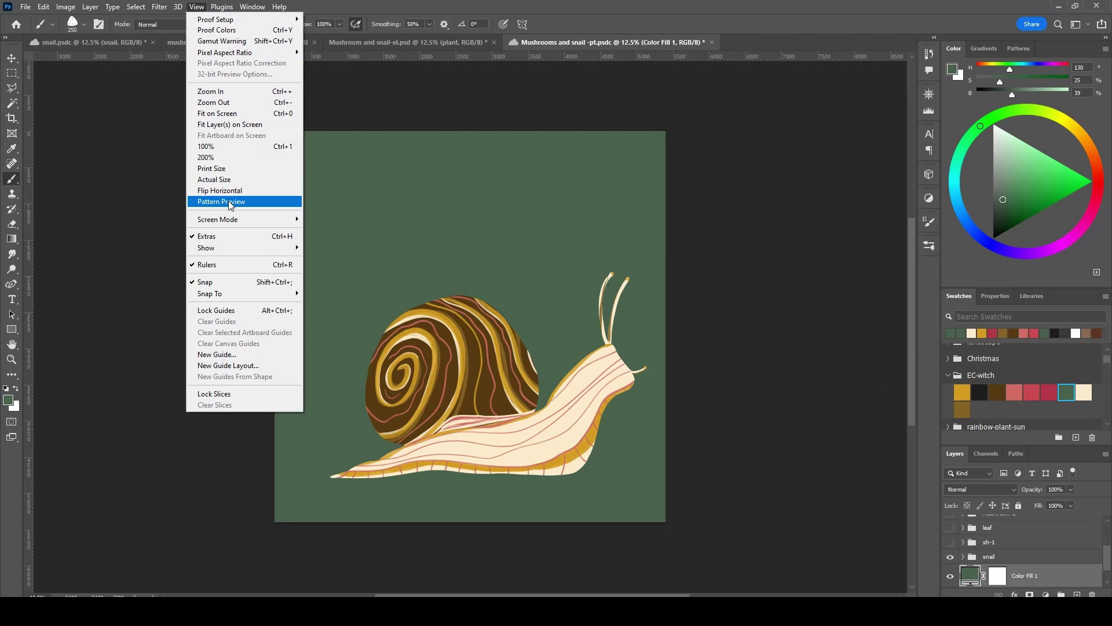
left_click(230, 202)
left_click(514, 238)
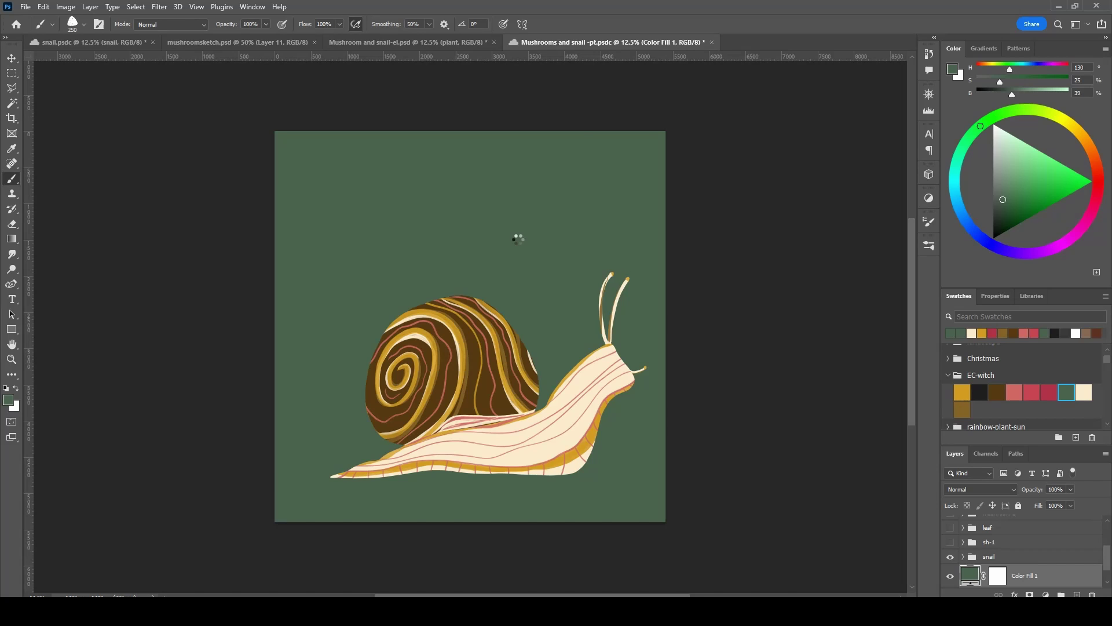
- Center the snail layer by setting its transform X position to 2700
key("ctrl+minus")
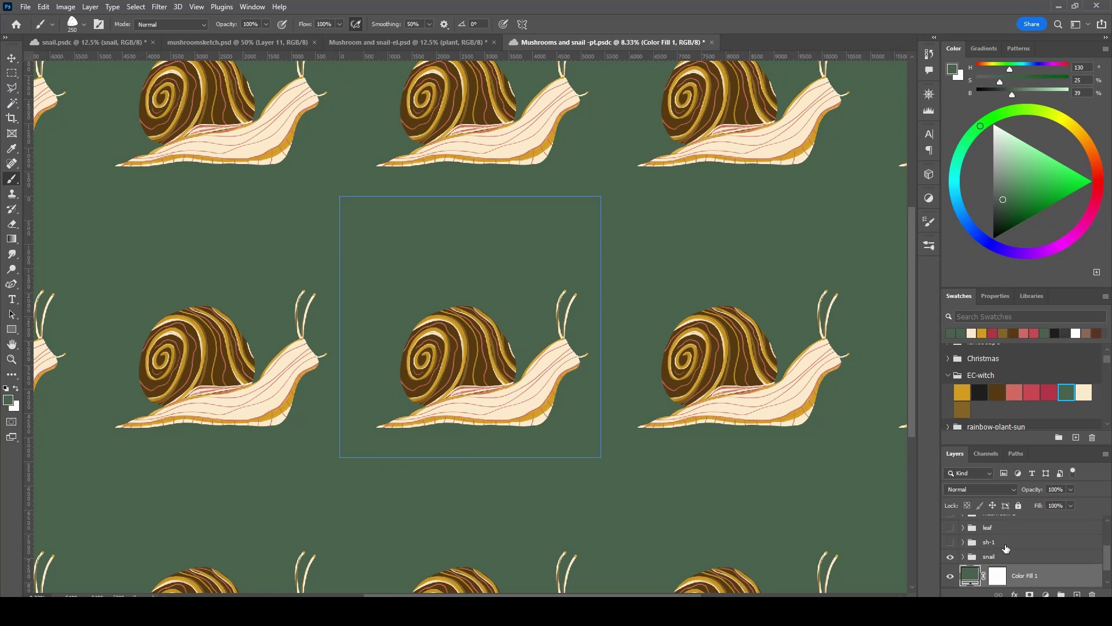
left_click(1006, 556)
key("ctrl+t")
type("270")
key("Return")
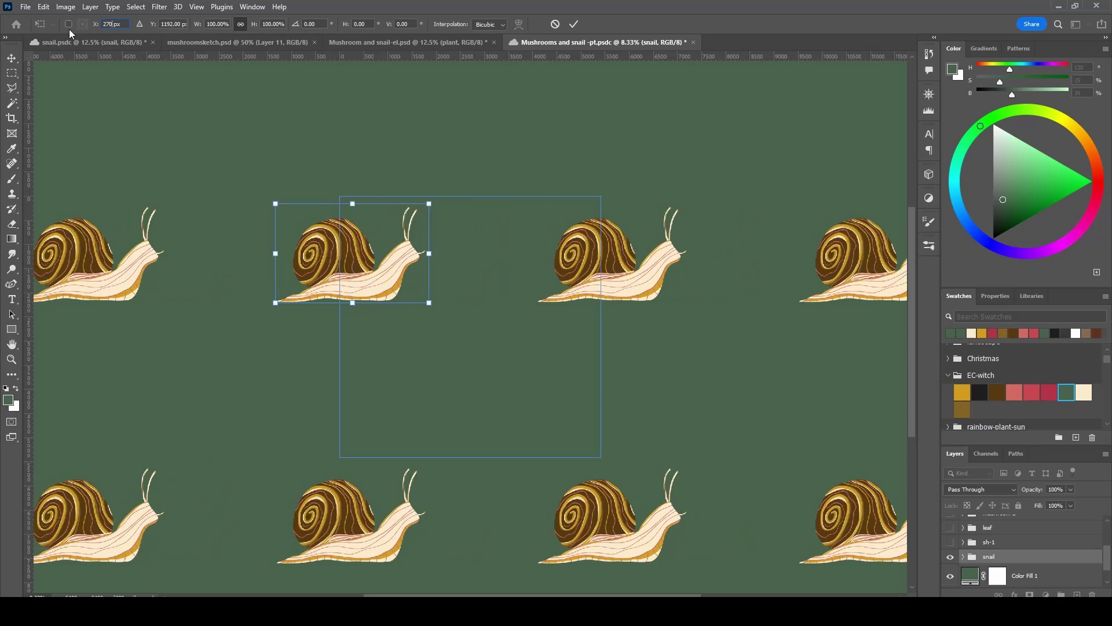
type("0")
key("Tab")
type("2700")
key("Return")
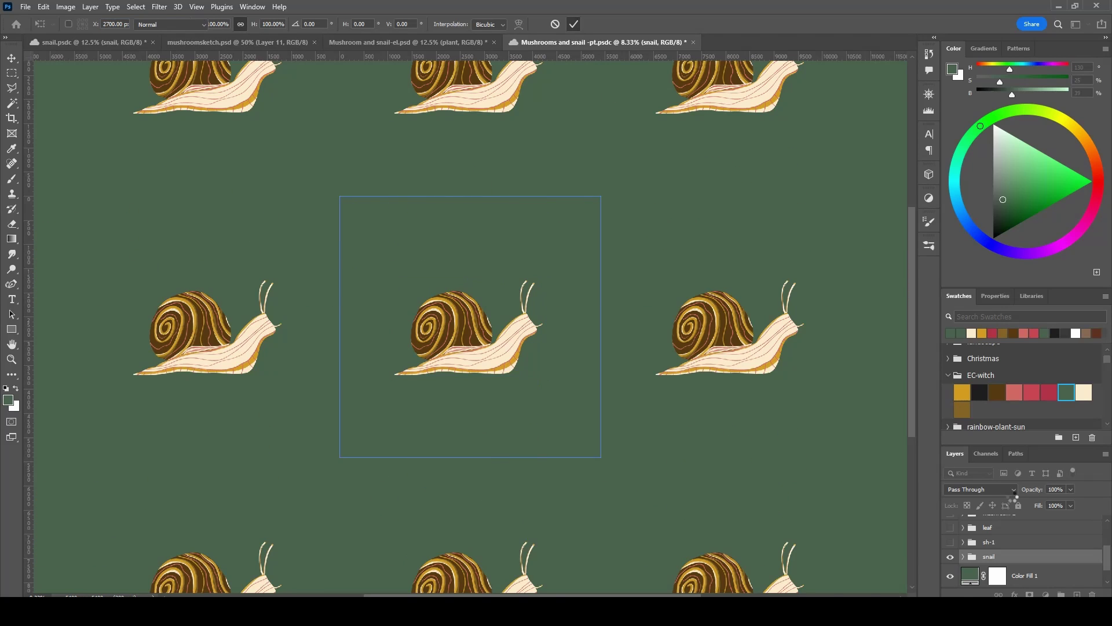
- Show the sh-1 spotted mushroom layer and move it up and left
left_click(949, 542)
key("b")
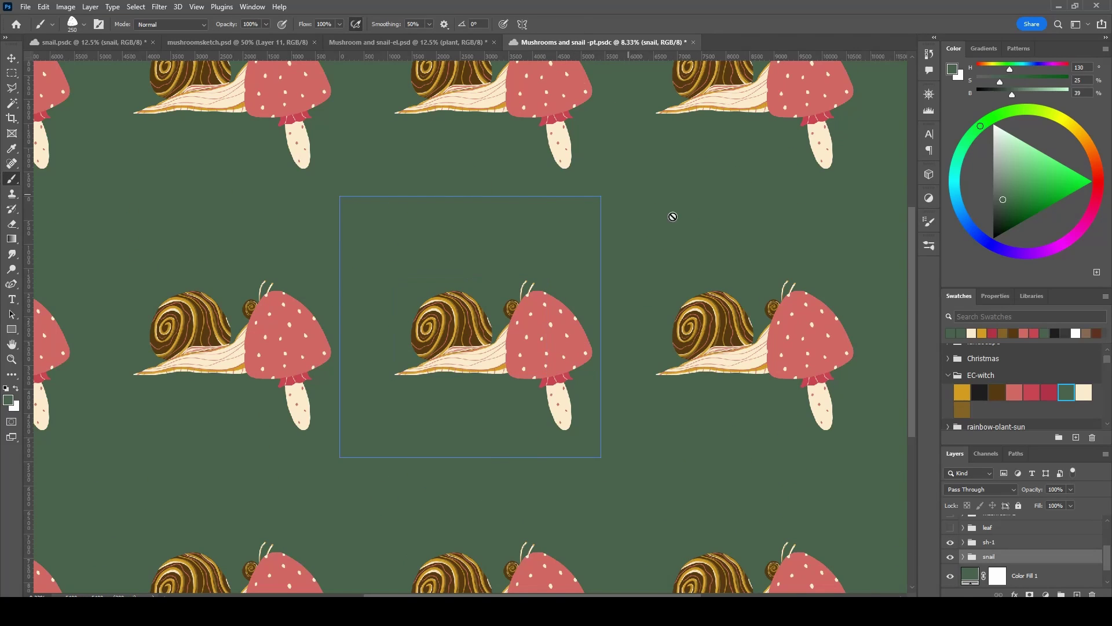
left_click(988, 542)
key("ctrl+t")
mouse_move(564, 359)
left_mouse_down()
mouse_move(384, 230)
mouse_move(359, 227)
left_mouse_up()
double_click(110, 24)
type("0")
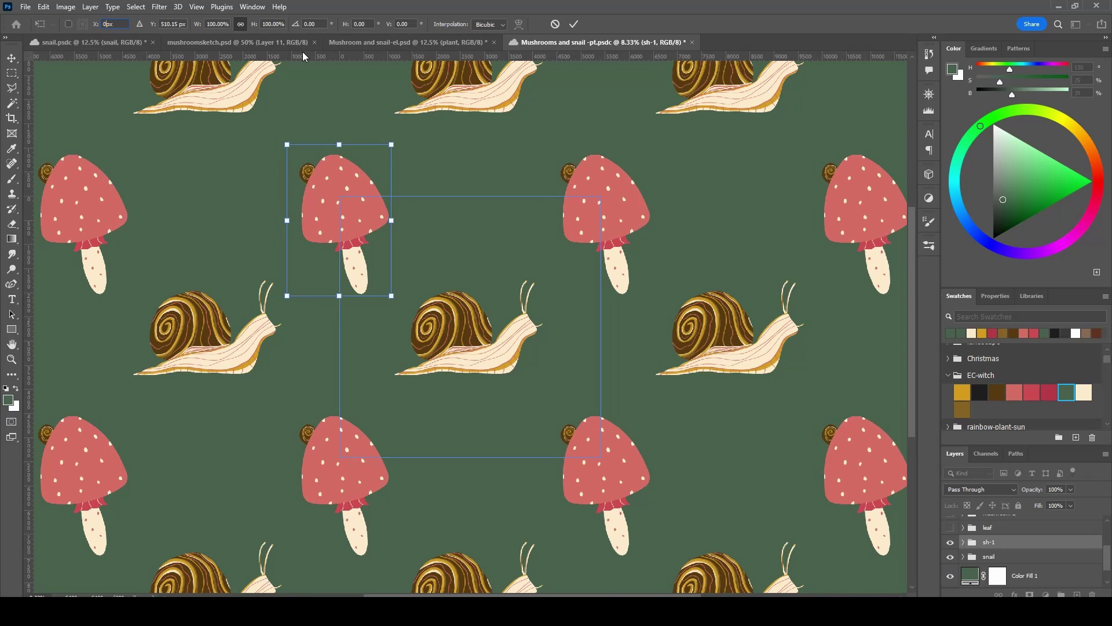
type("0")
key("Return")
left_click(573, 24)
- Show mushroom-2 and move the striped red mushroom off the snail to X 2700
scroll(984, 551, "up", 2)
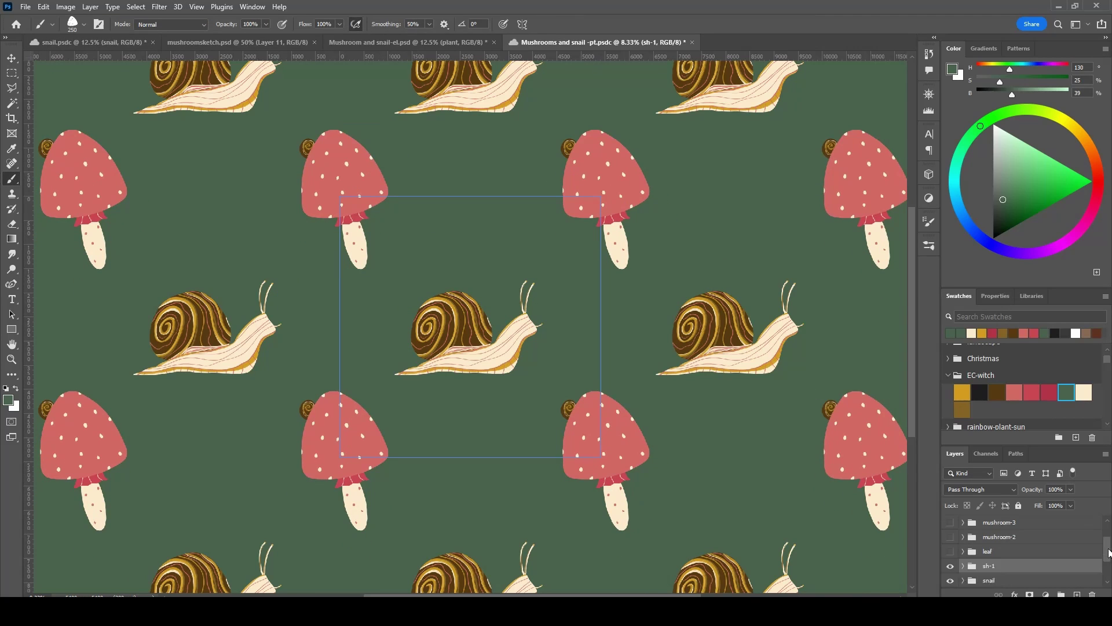
left_click(950, 559)
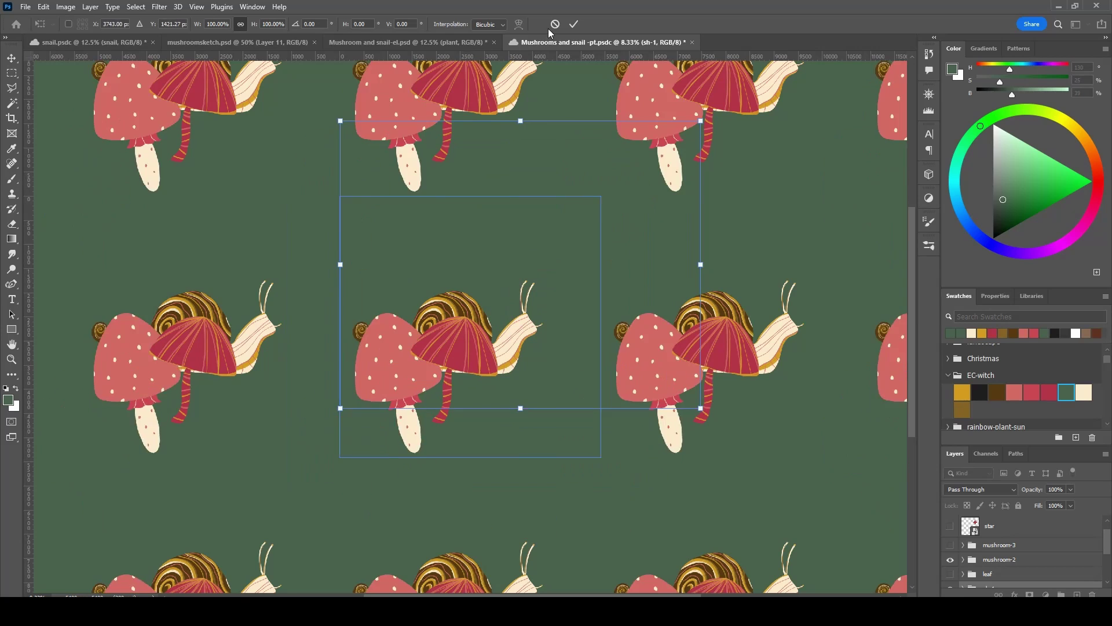
left_click(1008, 555)
key("ctrl+t")
left_click_drag(463, 356, 495, 198)
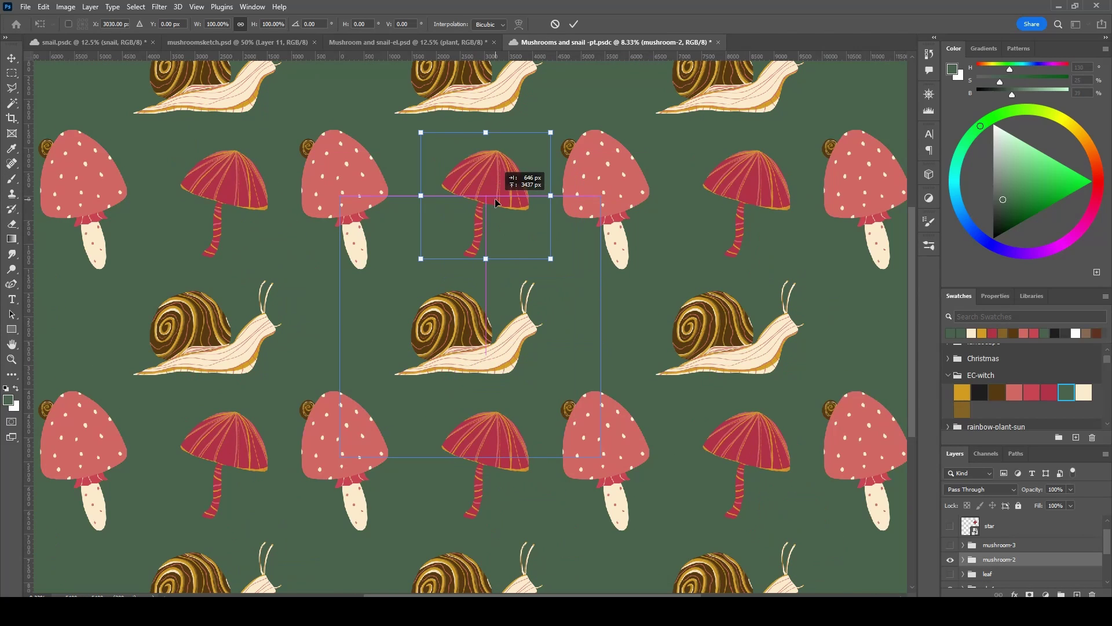
type("2700")
key("Return")
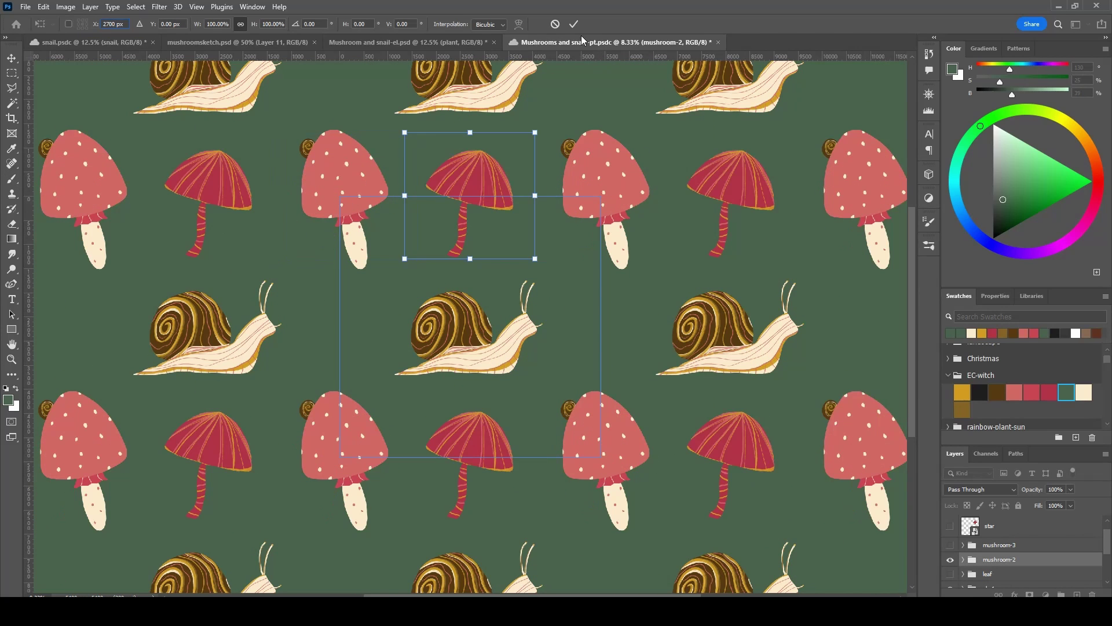
left_click(573, 23)
- Show the yellow mushroom-3 layer, rotate it about 30° and position it at X 2700
left_click(950, 545)
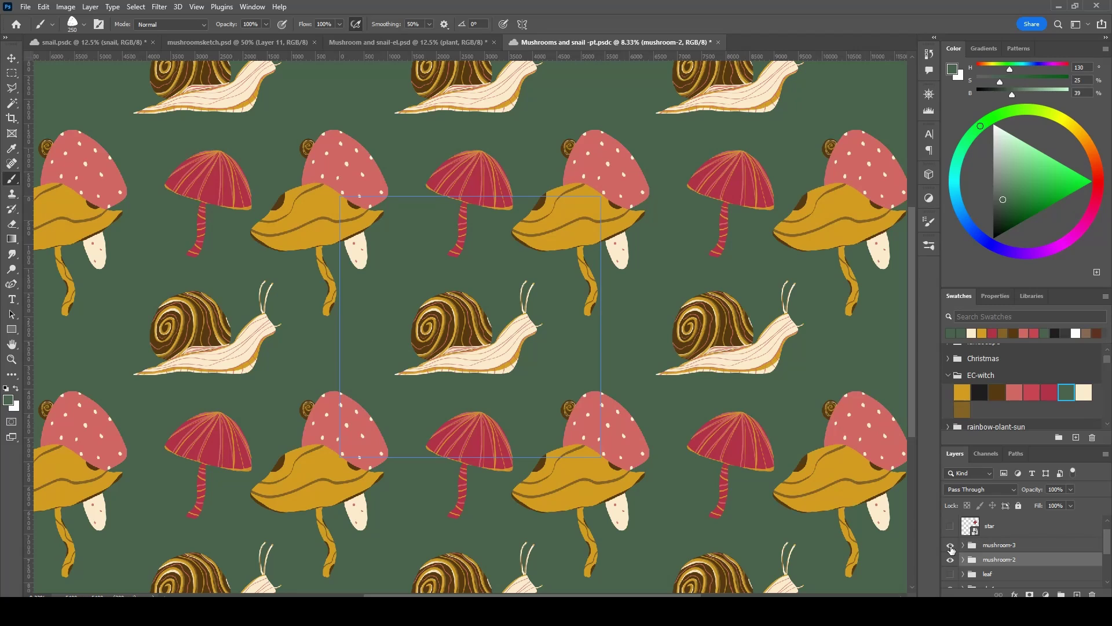
key("ctrl+z")
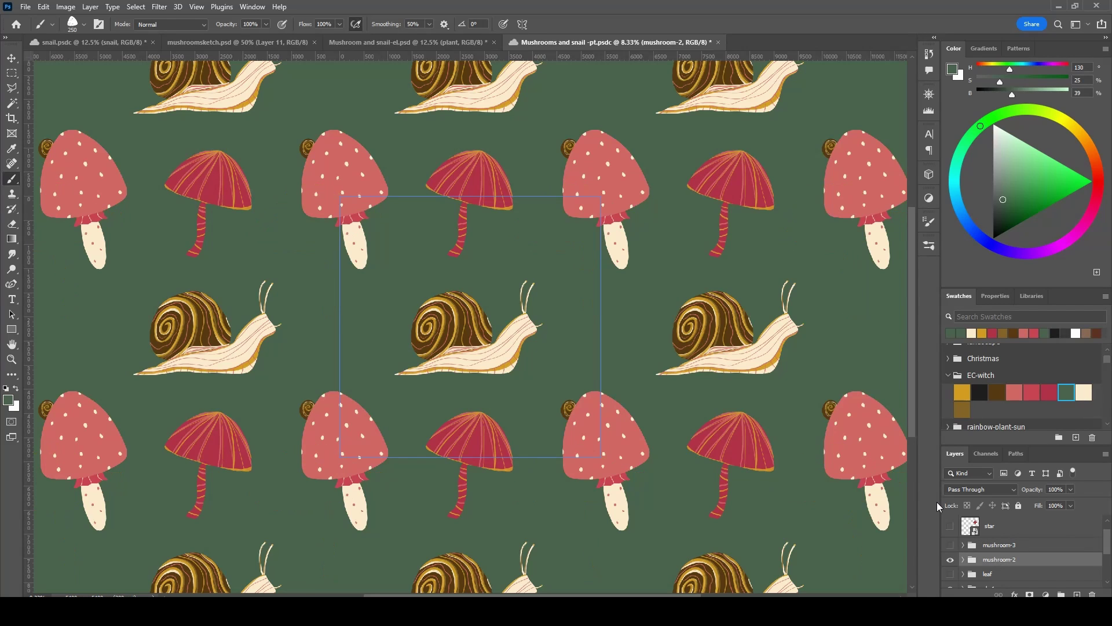
key("ctrl+z")
key("ctrl+z")
left_click(950, 545)
key("ctrl+t")
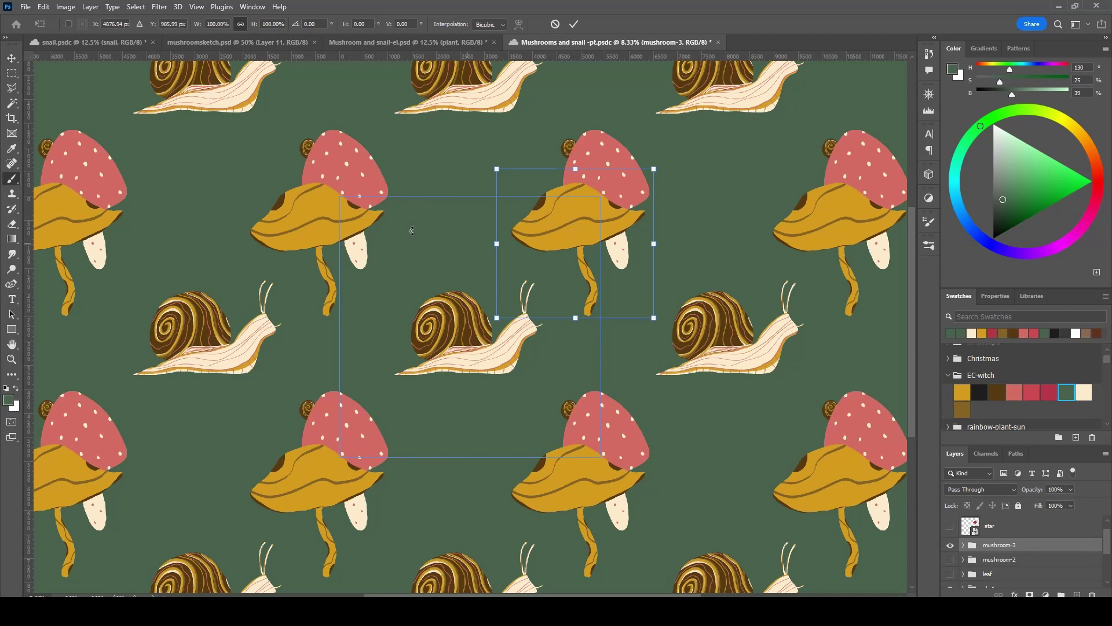
left_click_drag(705, 268, 706, 315)
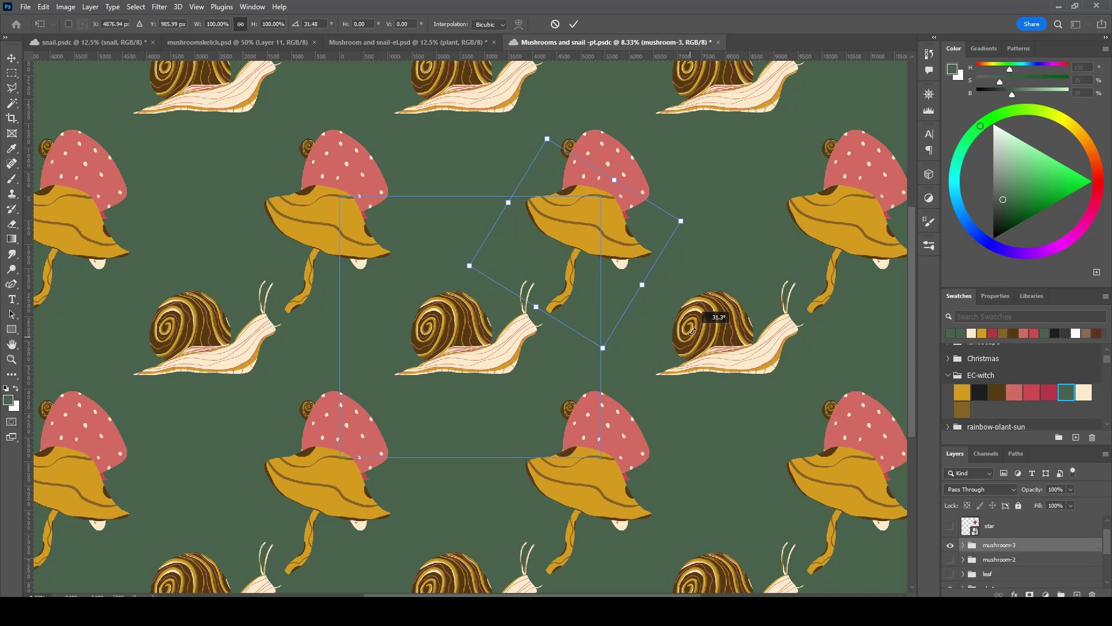
mouse_move(584, 236)
left_mouse_down()
mouse_move(478, 189)
mouse_move(489, 236)
mouse_move(482, 206)
left_mouse_up()
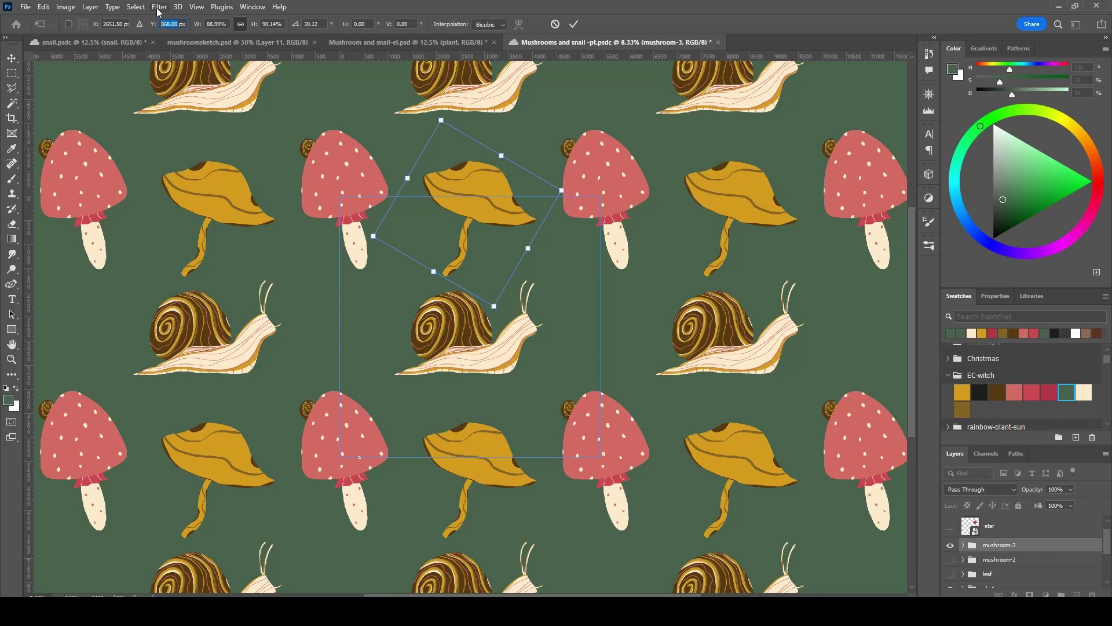
type("0")
key("shift+Tab")
type("2700")
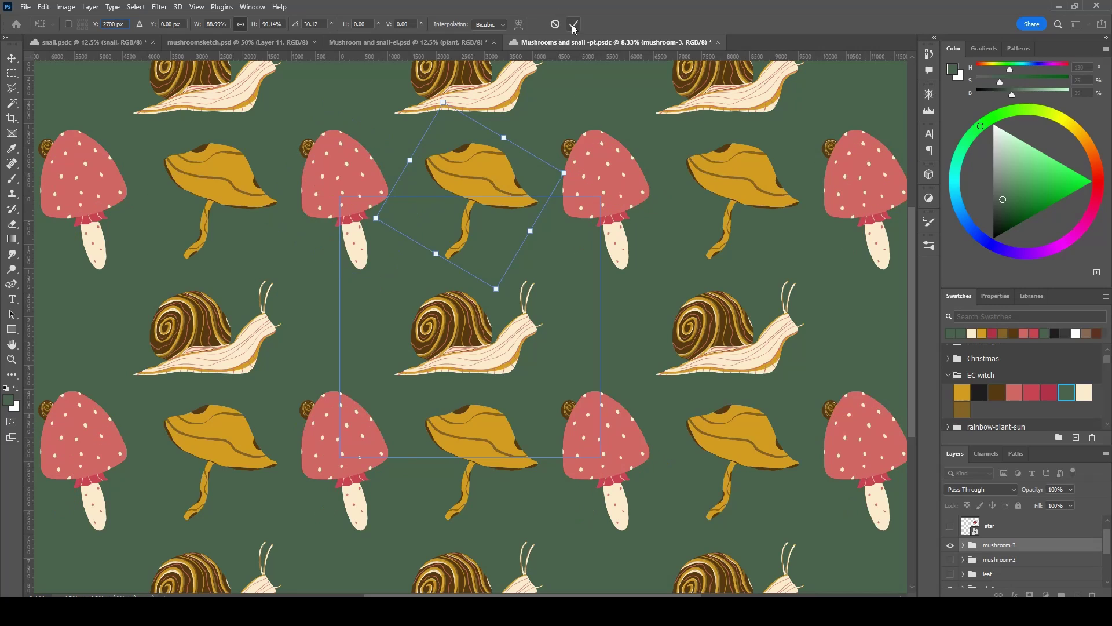
left_click(573, 24)
key("b")
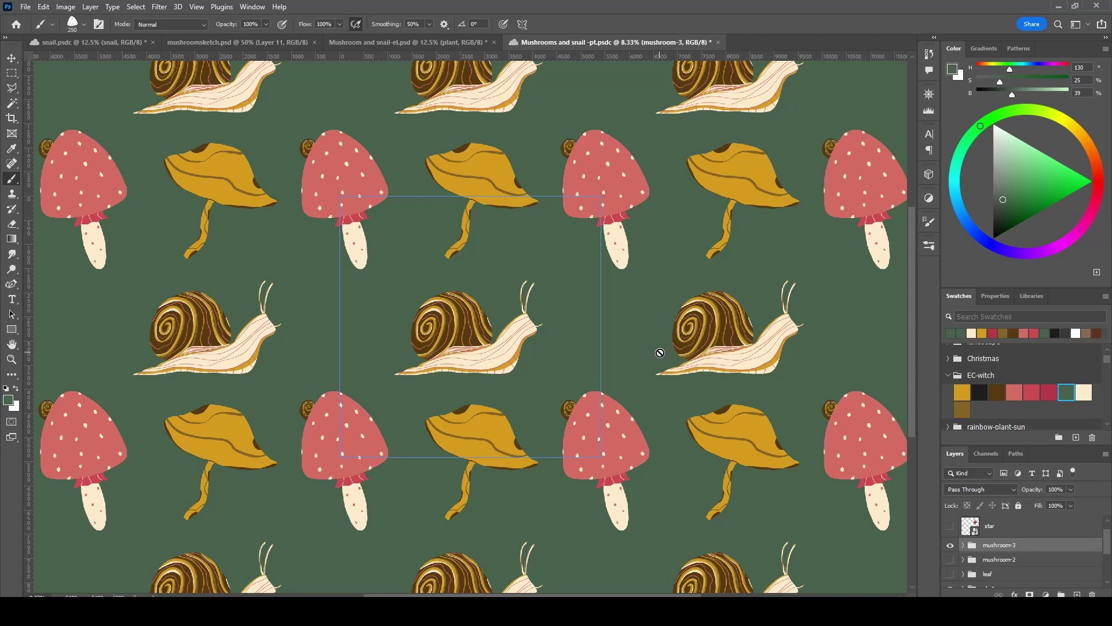
- Reset the striped red mushroom-2 layer's position values to 0
left_click(951, 560)
key("ctrl+t")
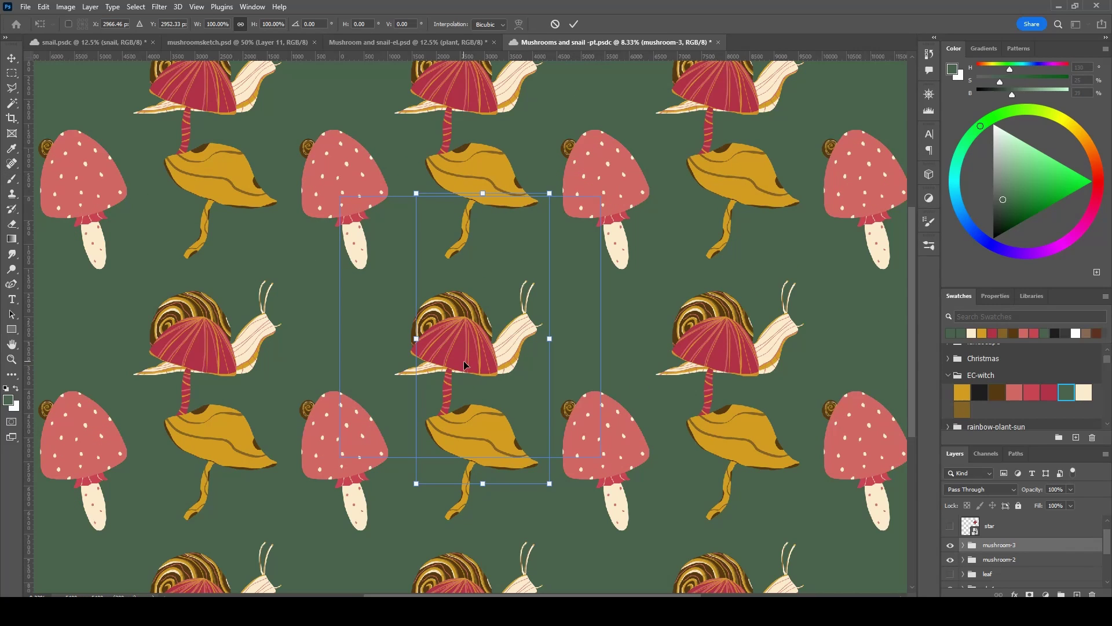
left_click_drag(467, 356, 537, 294)
key("Escape")
left_click(1011, 562)
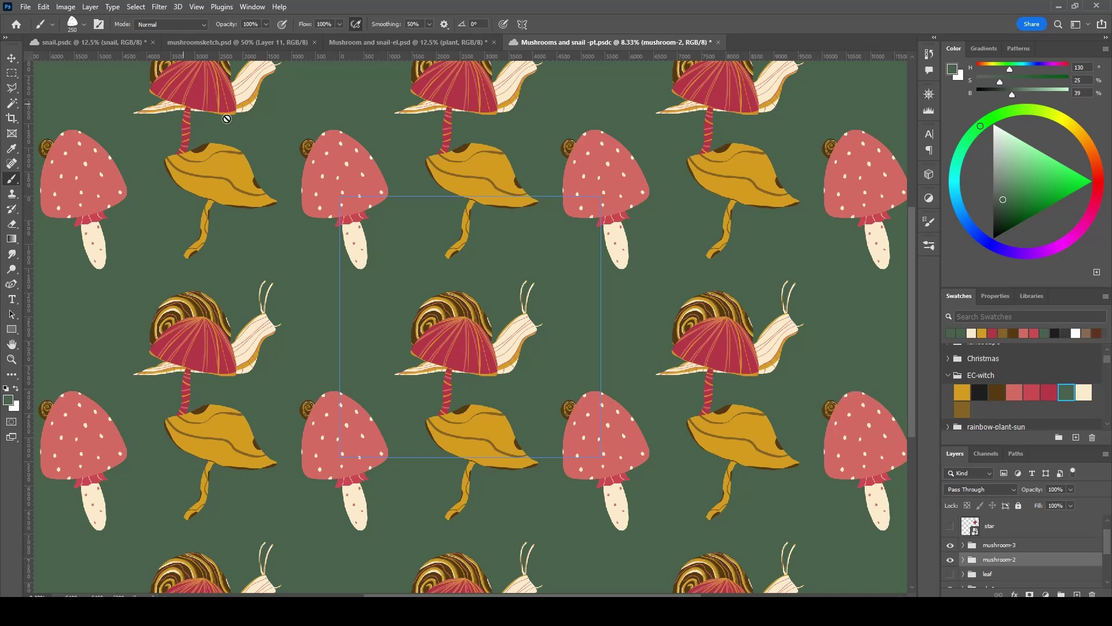
key("ctrl+t")
type("0")
key("Return")
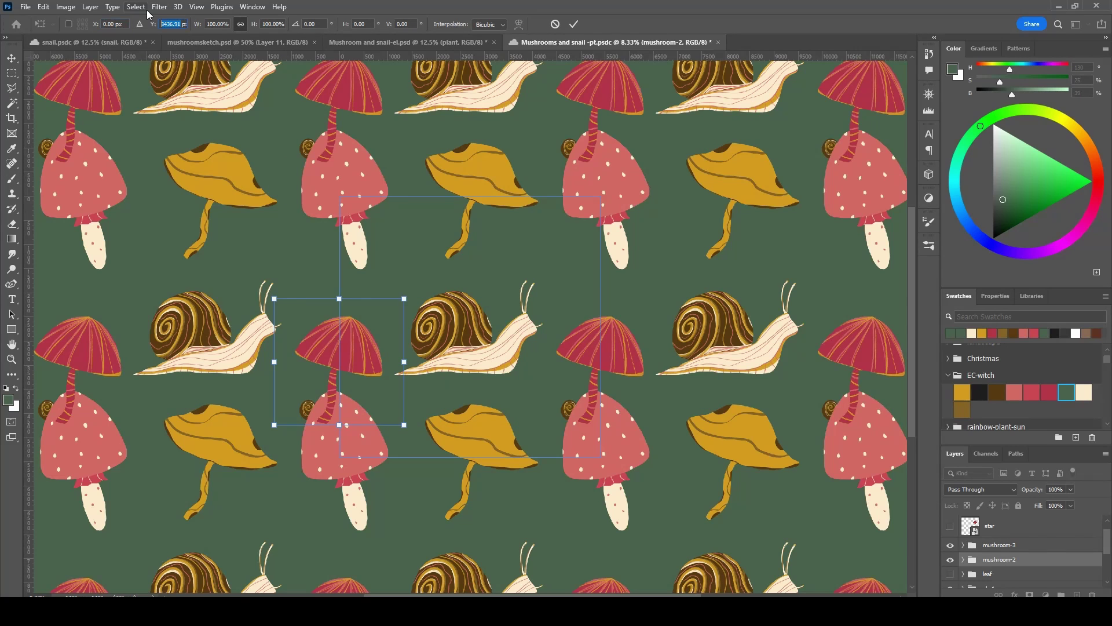
type("0")
key("Return")
key("Return")
- Scale the striped red mushroom to about 83% and place it left of the snail
key("ctrl+t")
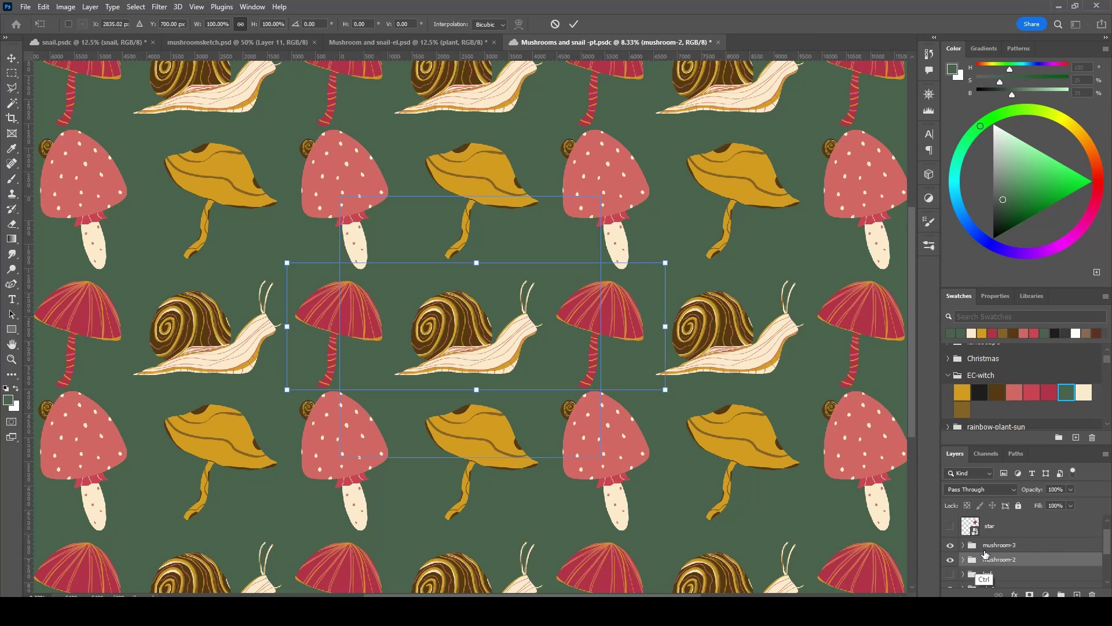
left_click_drag(663, 388, 640, 369)
key("Escape")
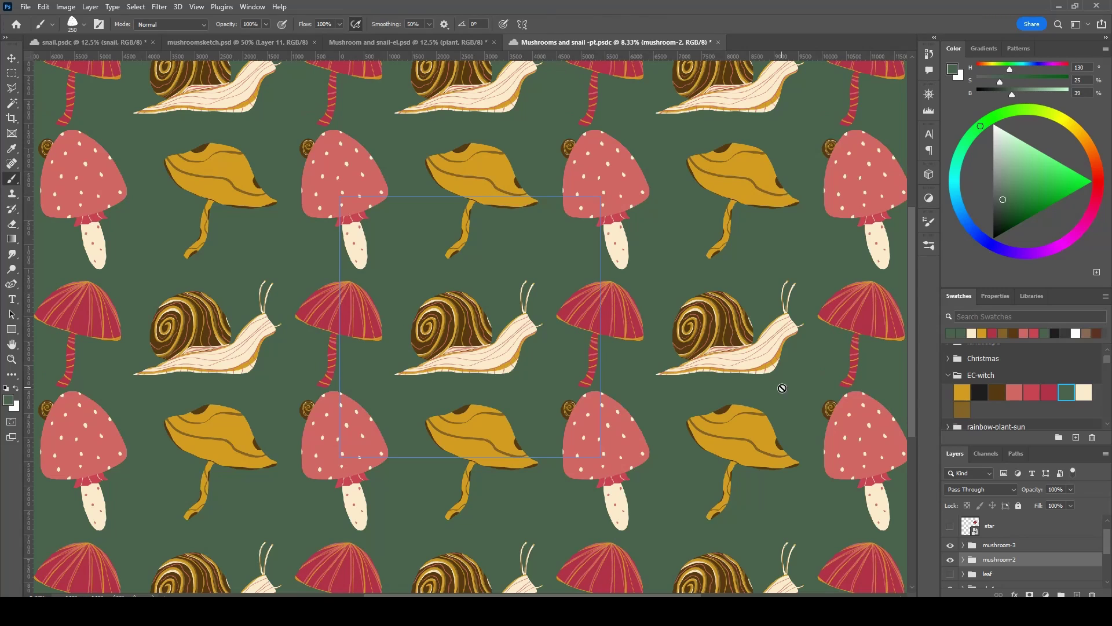
left_click_drag(342, 347, 452, 353)
key("ctrl+t")
left_click_drag(536, 470, 498, 401)
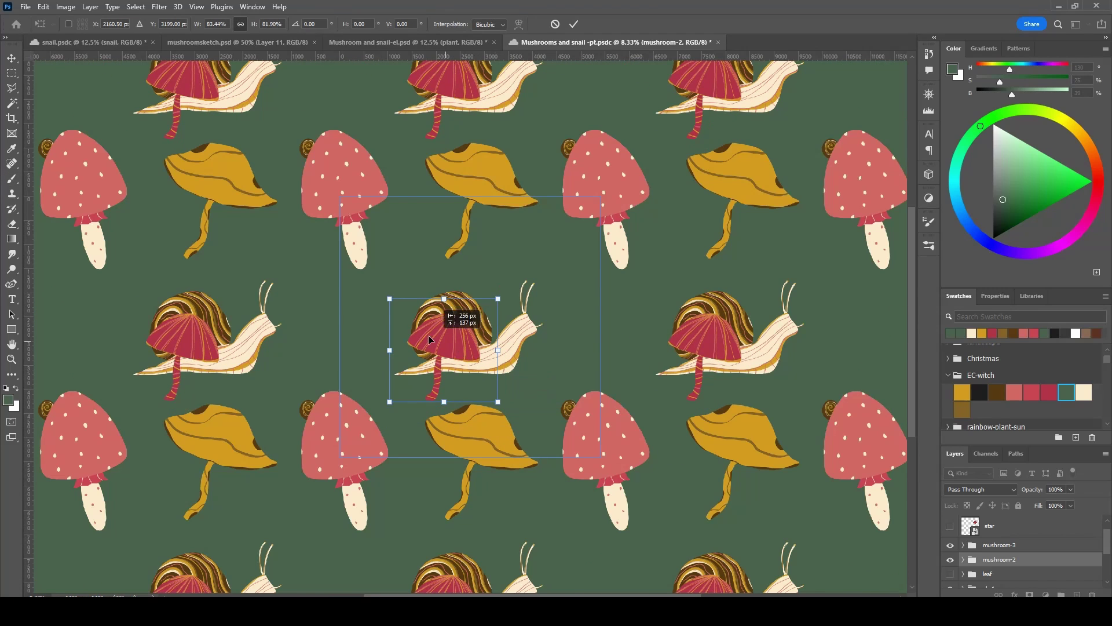
left_click_drag(429, 335, 302, 334)
left_click(574, 24)
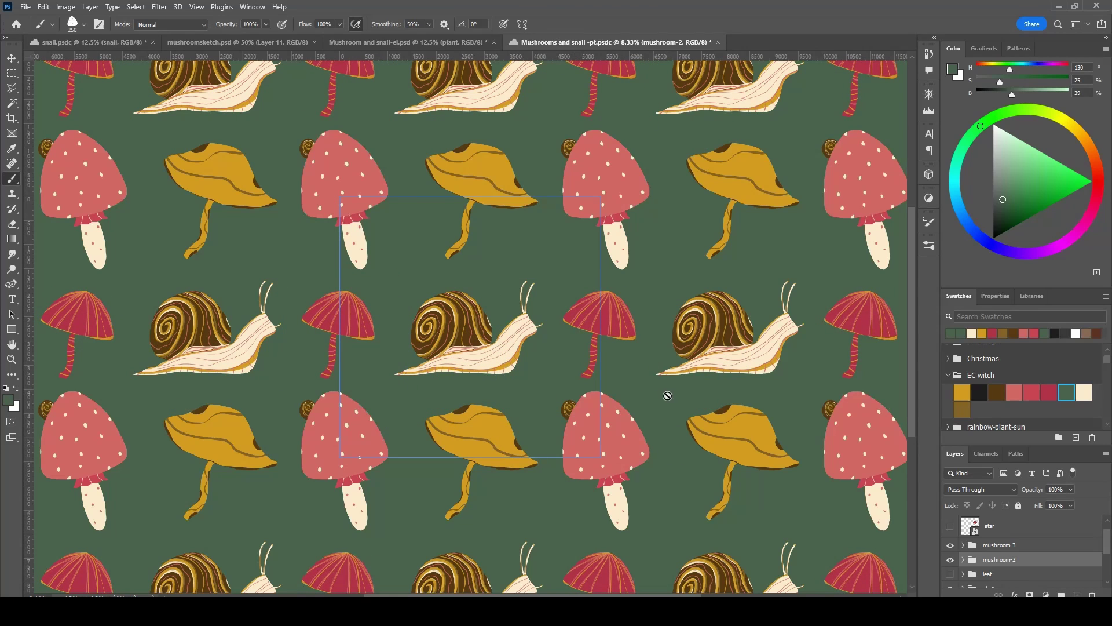
left_click(993, 542)
key("ctrl+minus")
key("ctrl+minus")
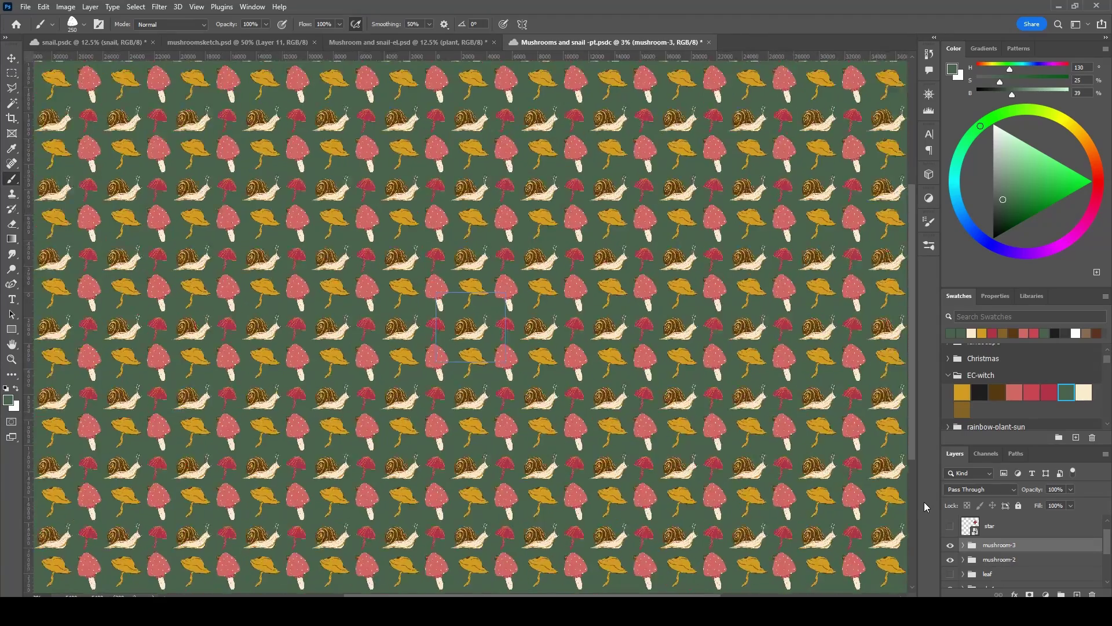
- Show the star layer and shrink the red four-pointed star to about 26%
key("ctrl+plus")
key("ctrl+plus")
left_click(950, 526)
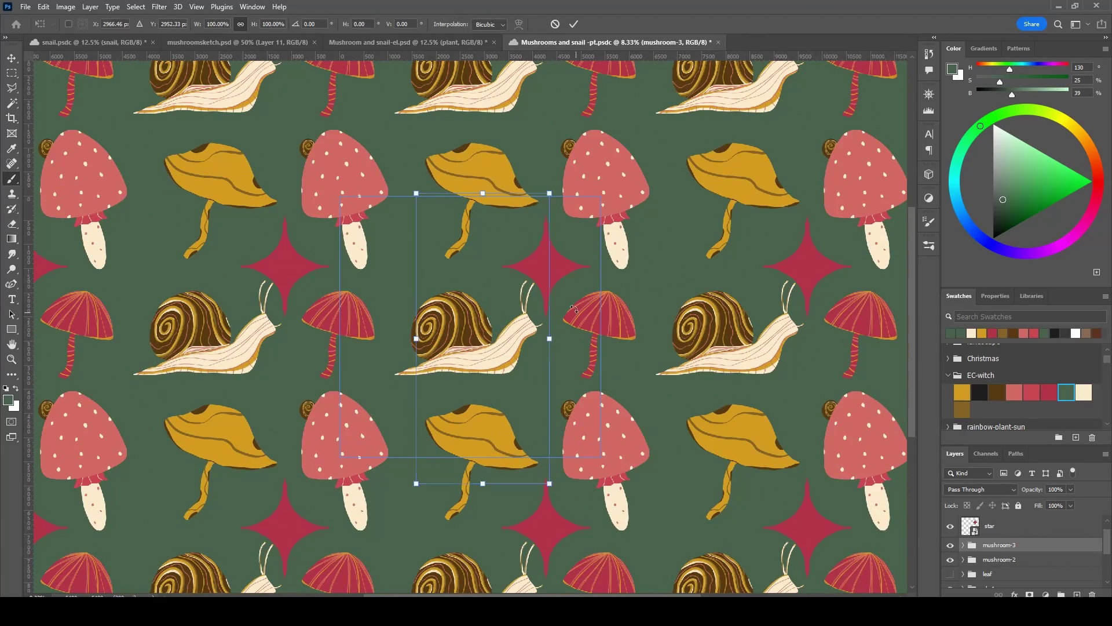
left_click(1002, 528)
key("ctrl+t")
mouse_move(591, 316)
left_mouse_down()
mouse_move(544, 265)
mouse_move(544, 244)
left_mouse_up()
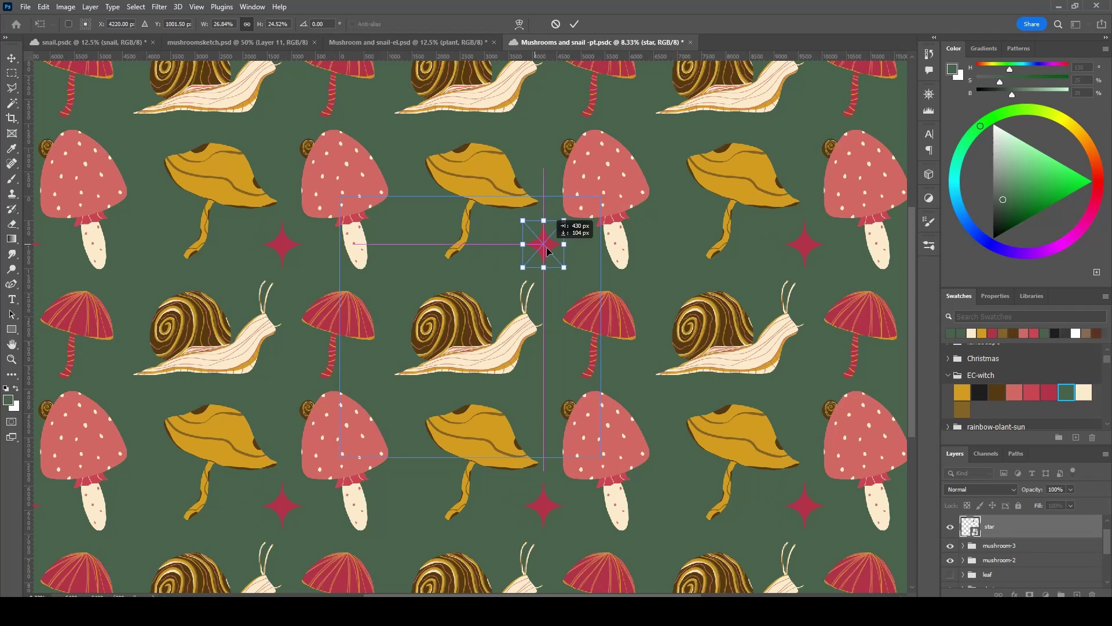
left_click(575, 25)
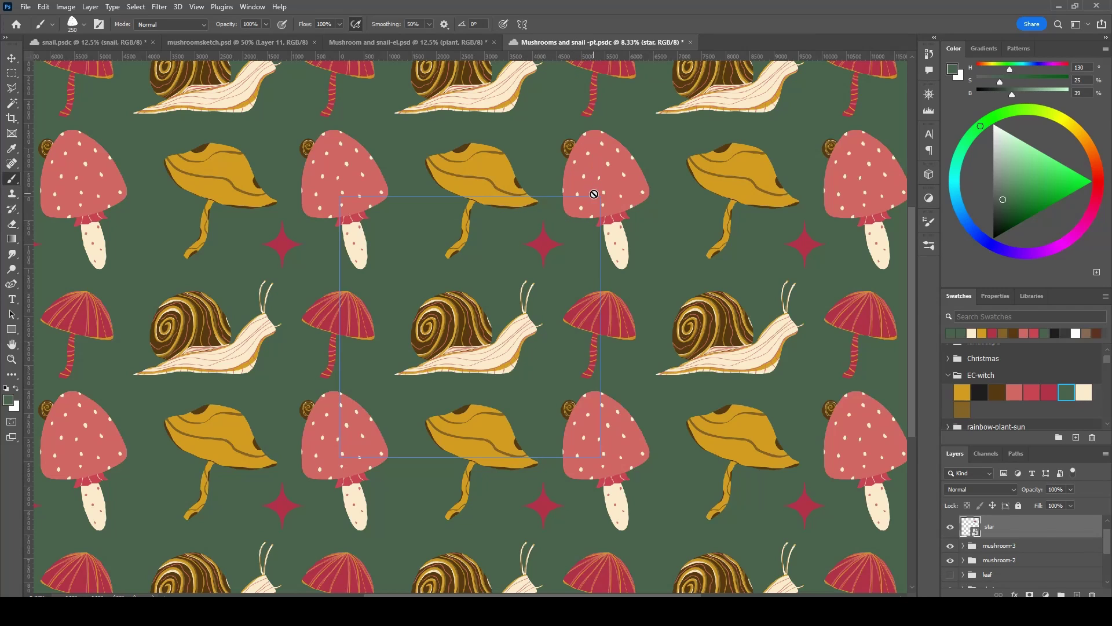
- Paint a small cluster of cream dots beside the spotted mushroom on a new layer
left_click(614, 232, "alt")
key("ctrl+shift+alt+n")
left_click(405, 240)
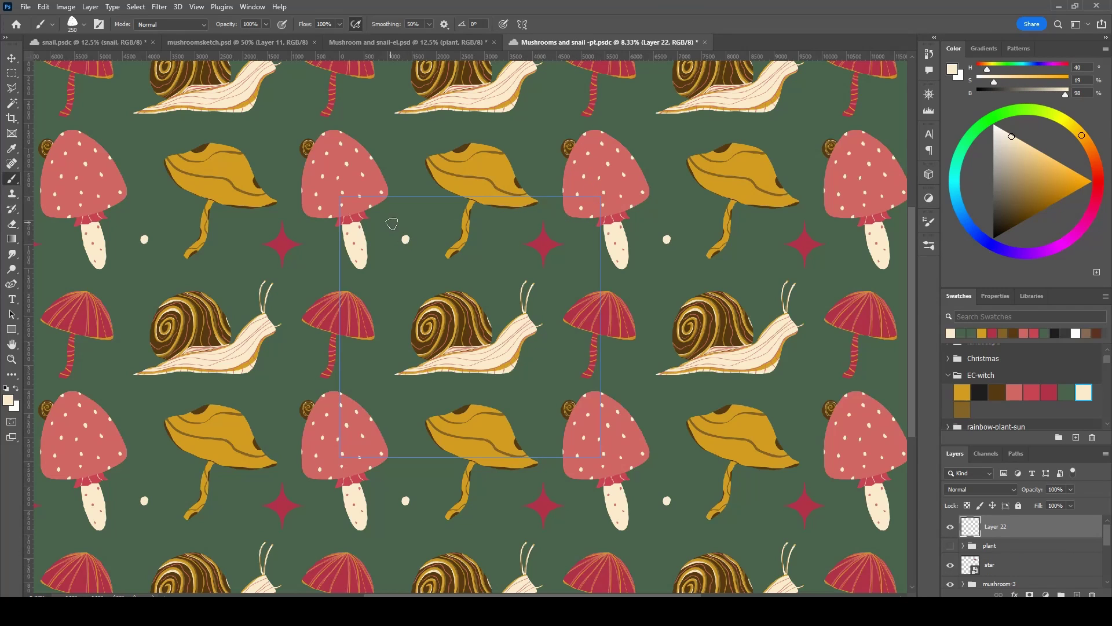
left_click(391, 224)
left_click(388, 248)
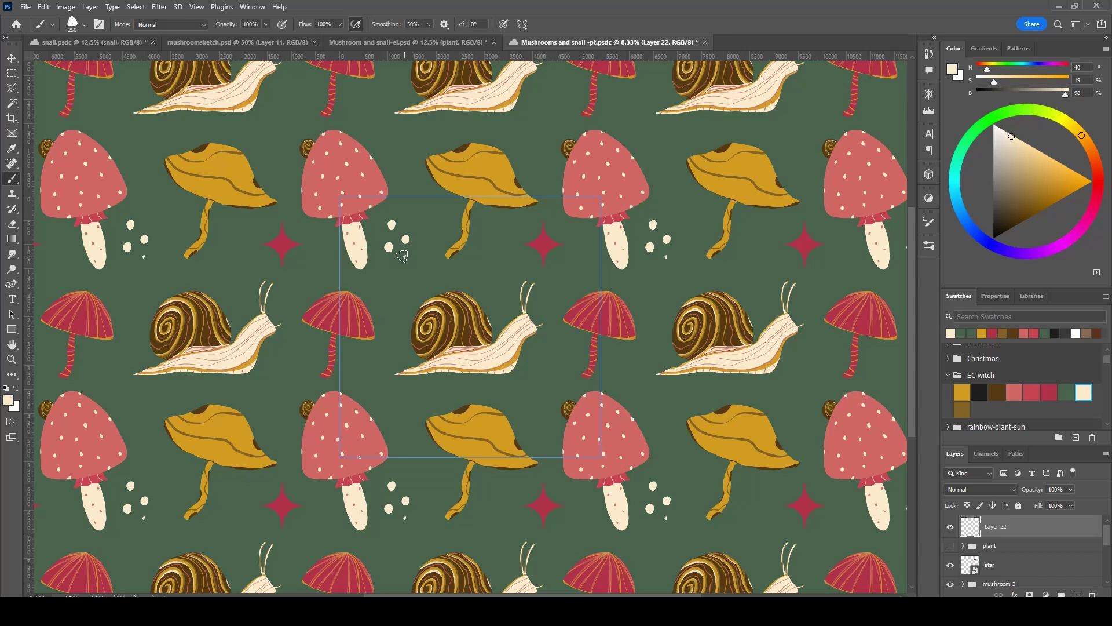
key("ctrl+z")
- Convert the dots to a Smart Object and place a copy rotated about -68° above the spotted mushroom
right_click(1008, 530)
left_click(926, 195)
key("ctrl+j")
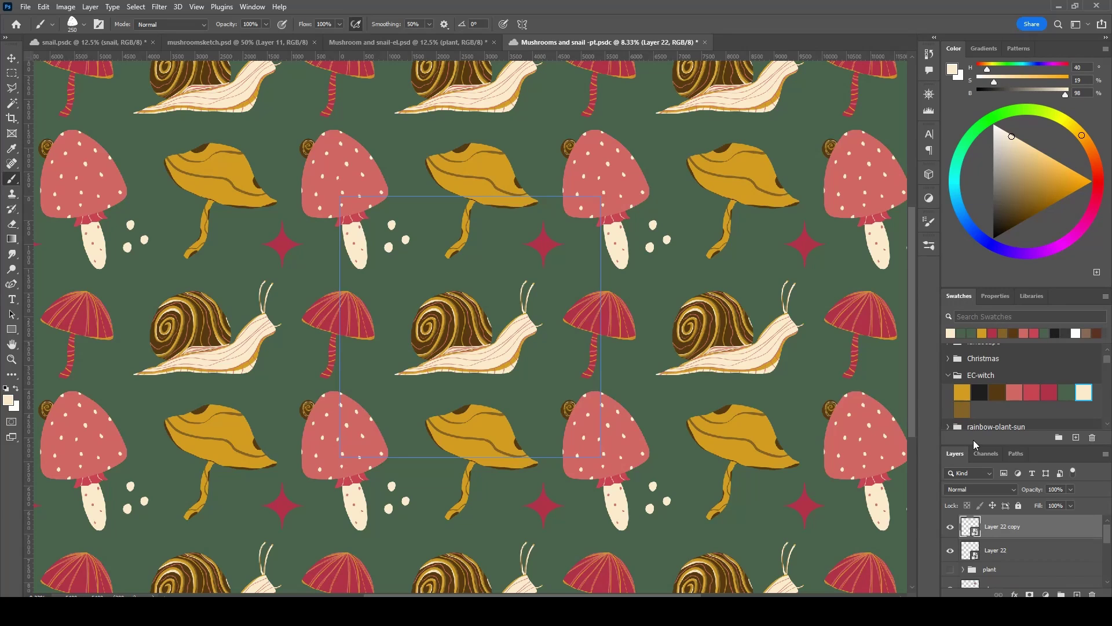
key("ctrl+t")
left_click_drag(439, 253, 442, 196)
left_click_drag(397, 237, 536, 394)
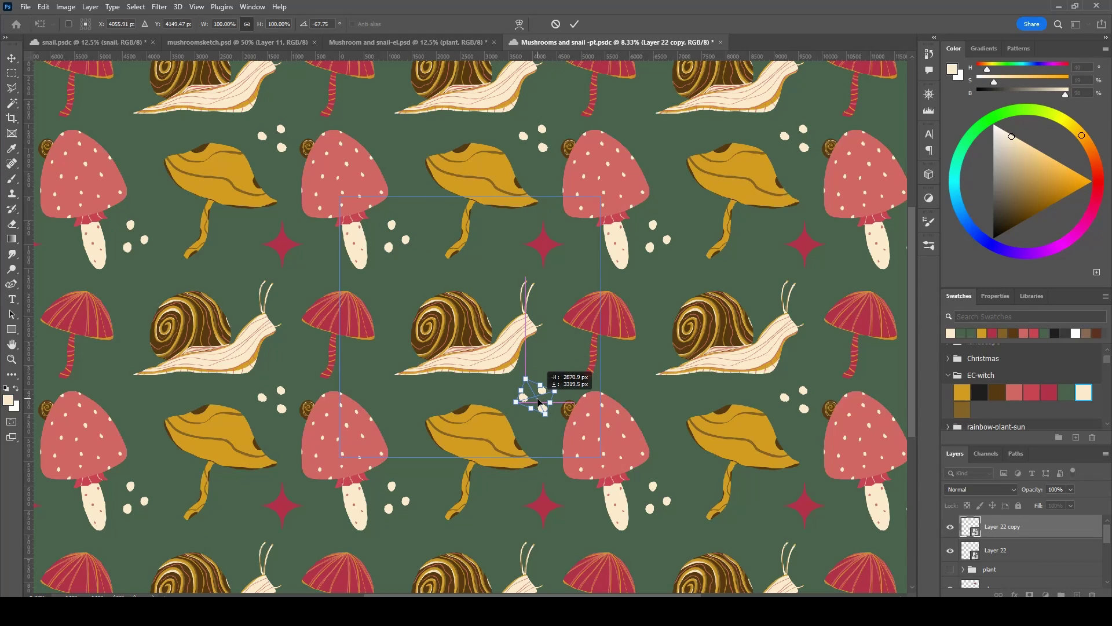
left_click(574, 24)
- Move the star copy to sit beside the yellow mushroom
left_click(640, 335, "ctrl")
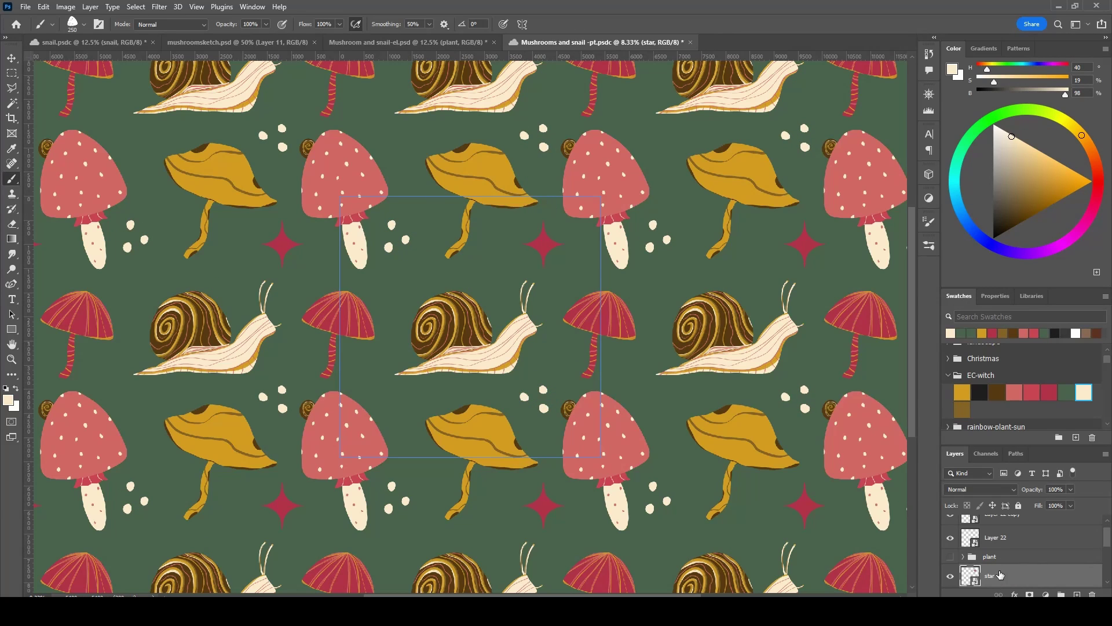
key("ctrl+t")
left_click_drag(543, 243, 388, 398)
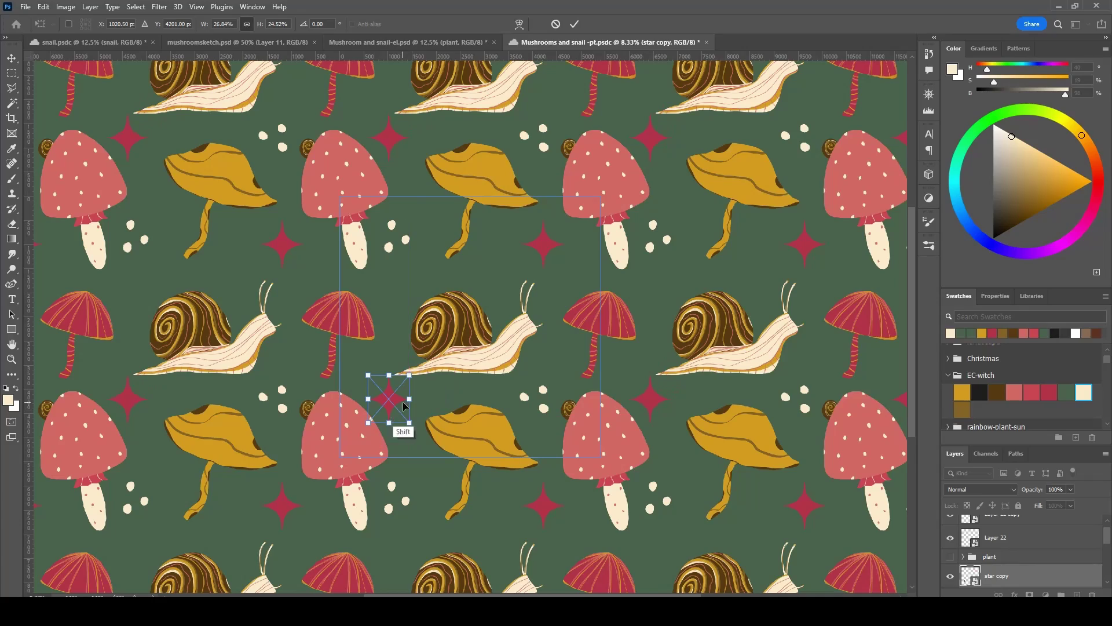
left_click(574, 24)
- Zoom out to check the repeating pattern and save the document
key("ctrl+minus")
key("ctrl+minus")
key("ctrl+minus")
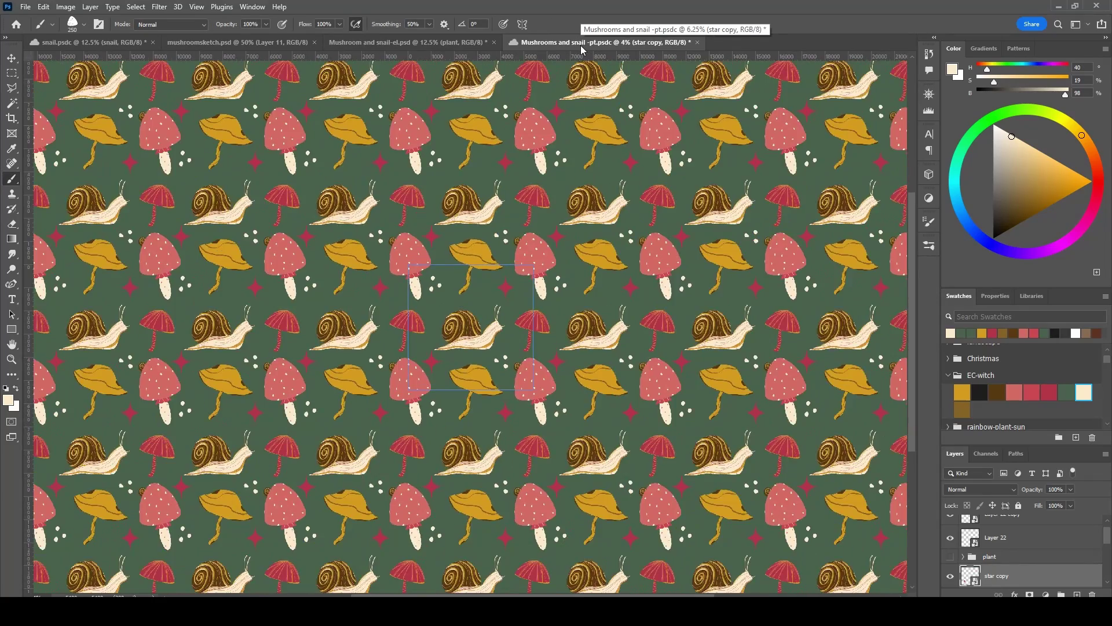
key("ctrl+minus")
key("ctrl+minus")
key("ctrl+plus")
key("ctrl+plus")
key("ctrl+plus")
key("ctrl+plus")
key("ctrl+plus")
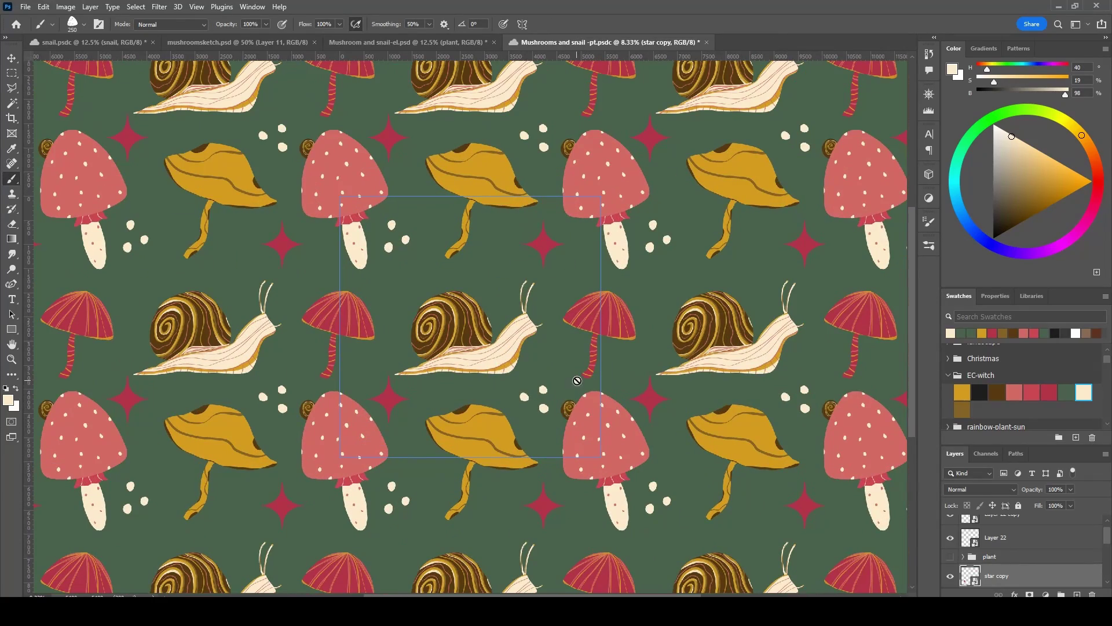
key("ctrl+s")
- Paint gold, cream and pink swirls near the red mushroom, yellow mushroom and snail
left_click(964, 392)
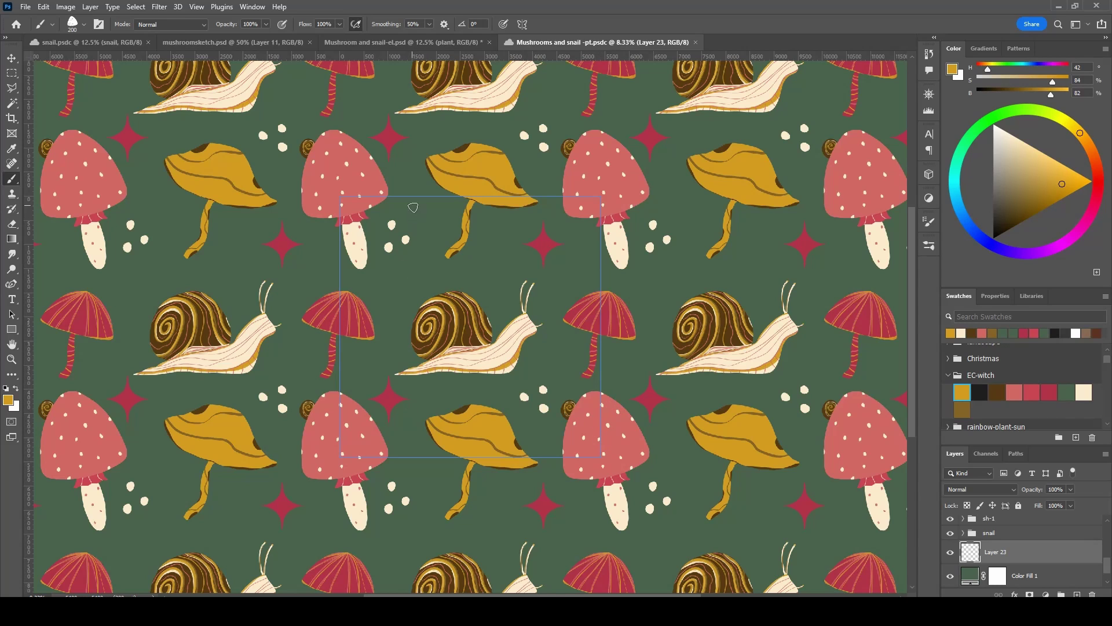
left_click_drag(374, 266, 371, 283)
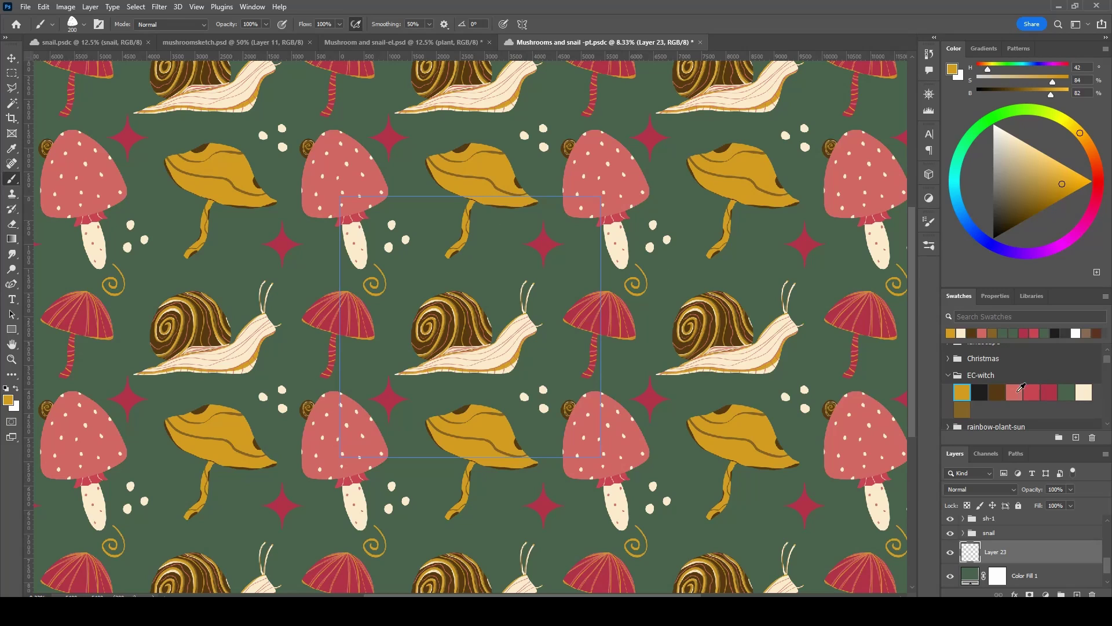
left_click(1083, 392)
key("ctrl+shift+alt+n")
left_click_drag(495, 212, 492, 232)
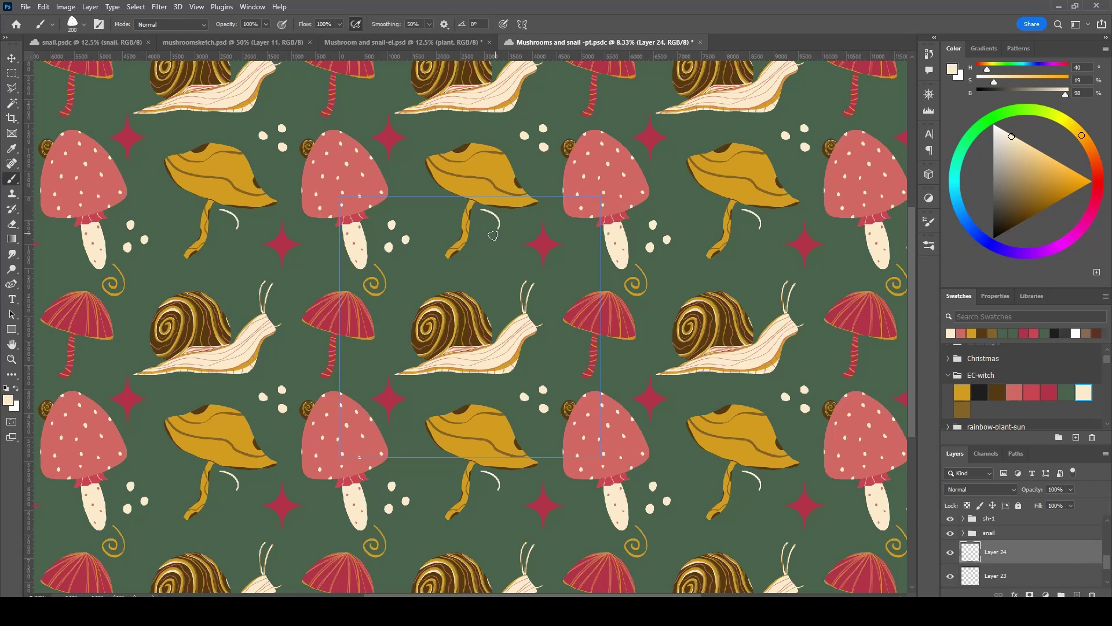
left_click(1014, 391)
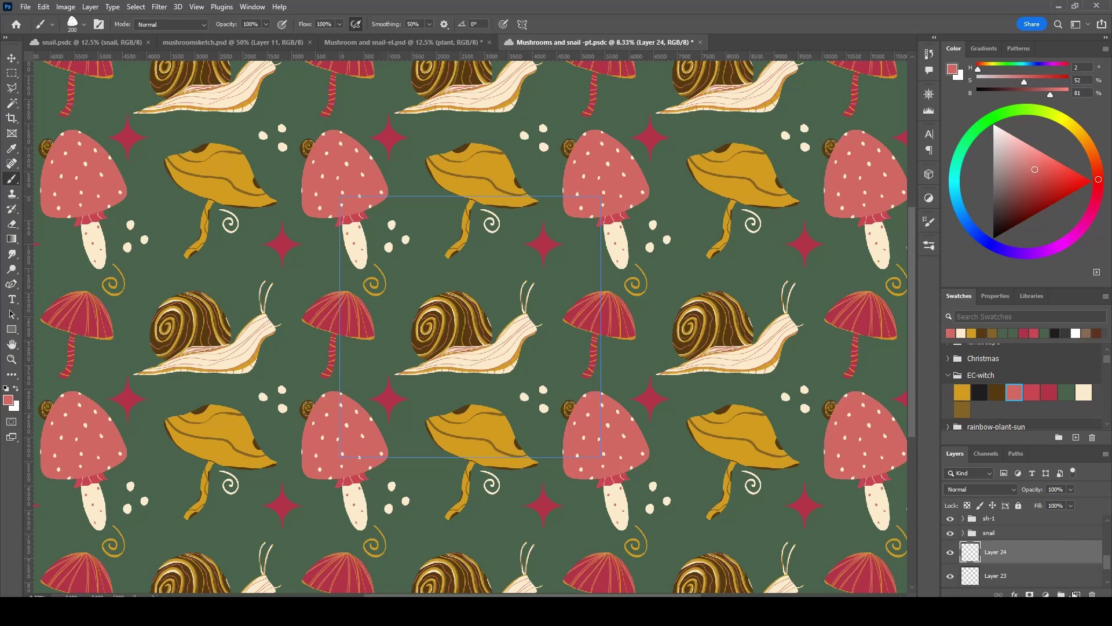
left_click_drag(537, 345, 536, 351)
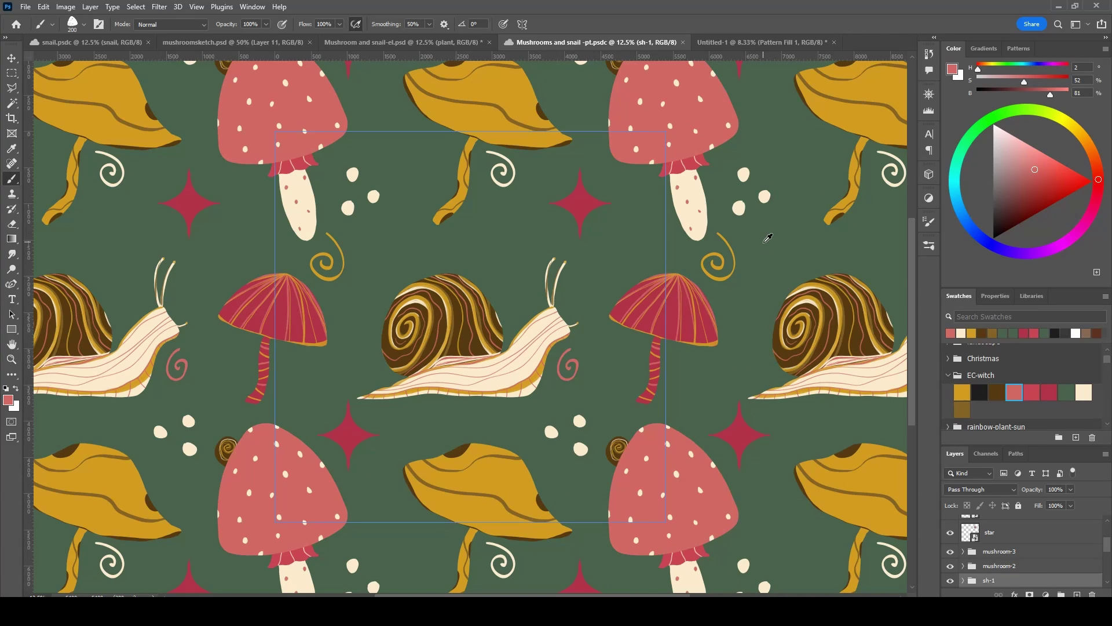
key("ctrl+plus")
key("ctrl+plus")
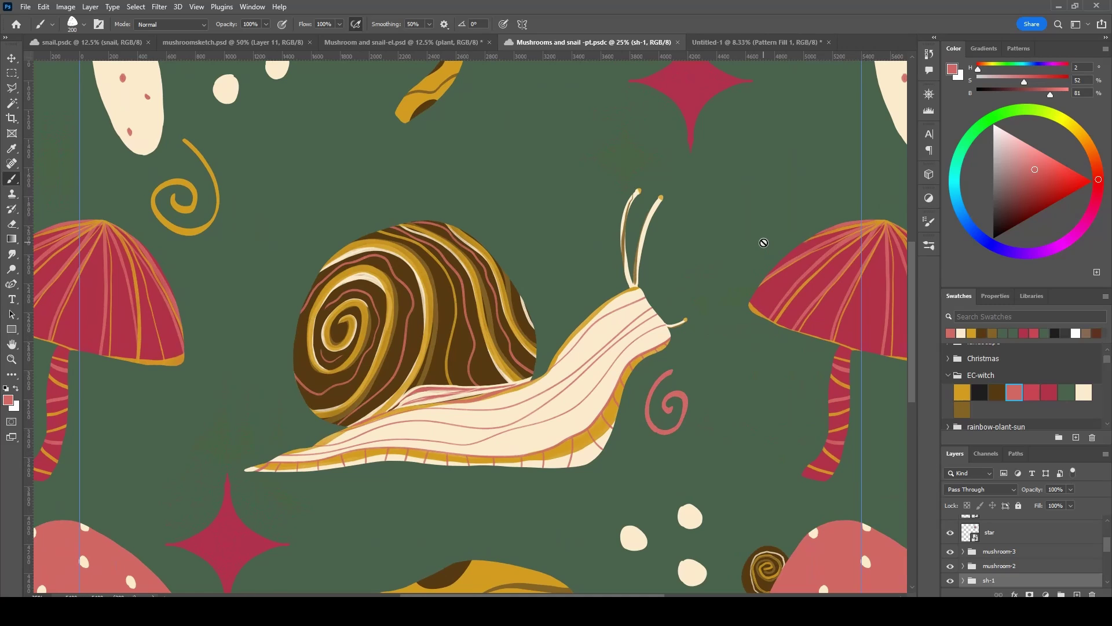
key("ctrl+minus")
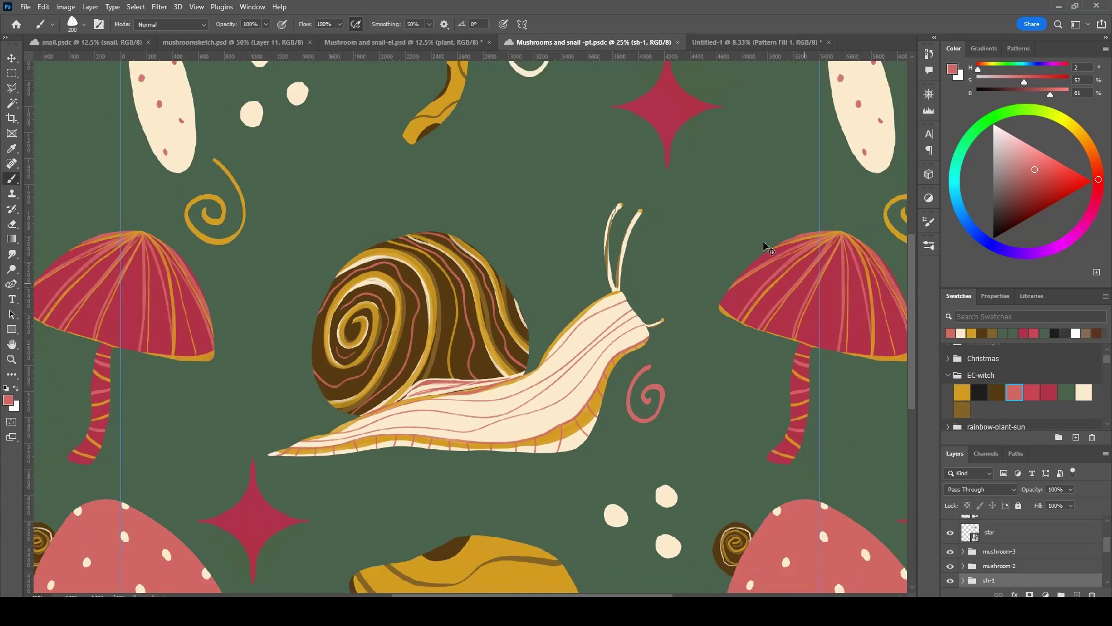
key("ctrl+minus")
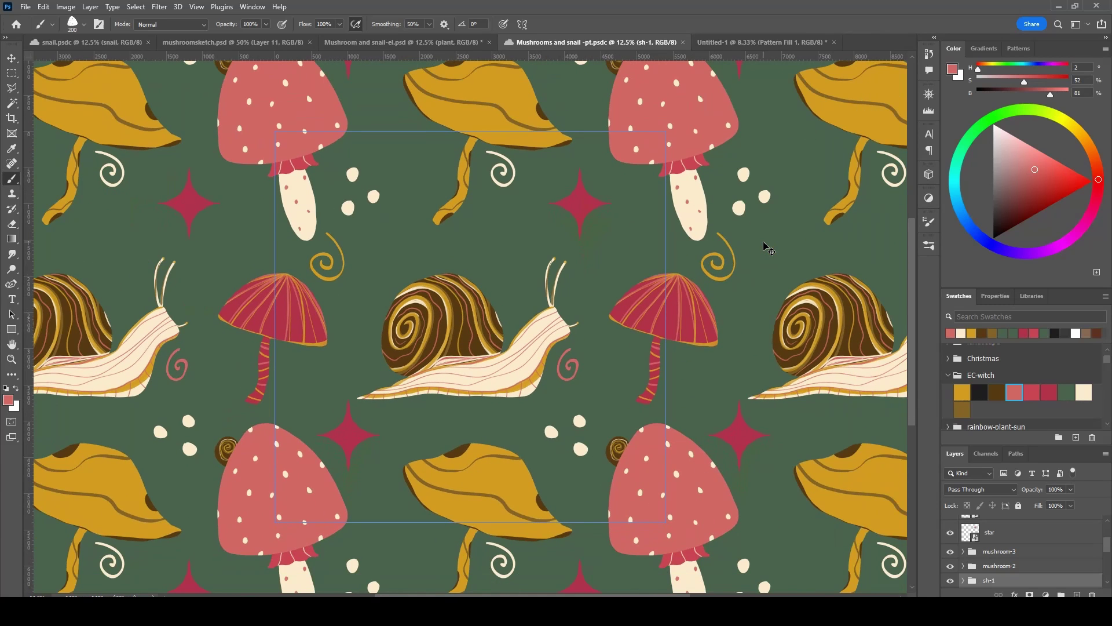
key("ctrl+minus")
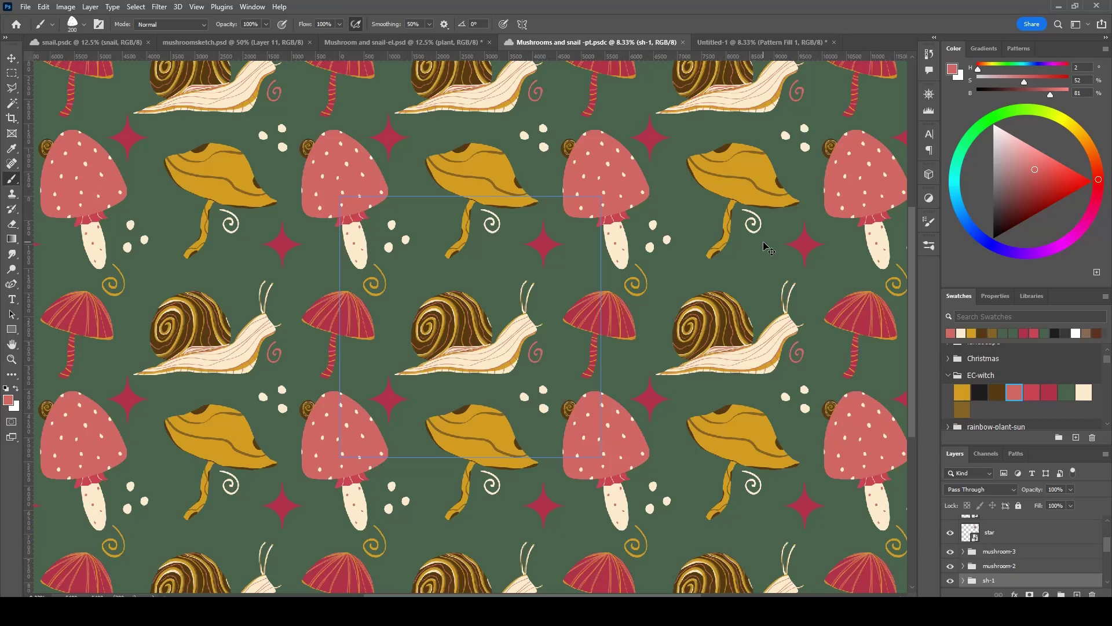
key("ctrl+minus")
key("ctrl+minus")
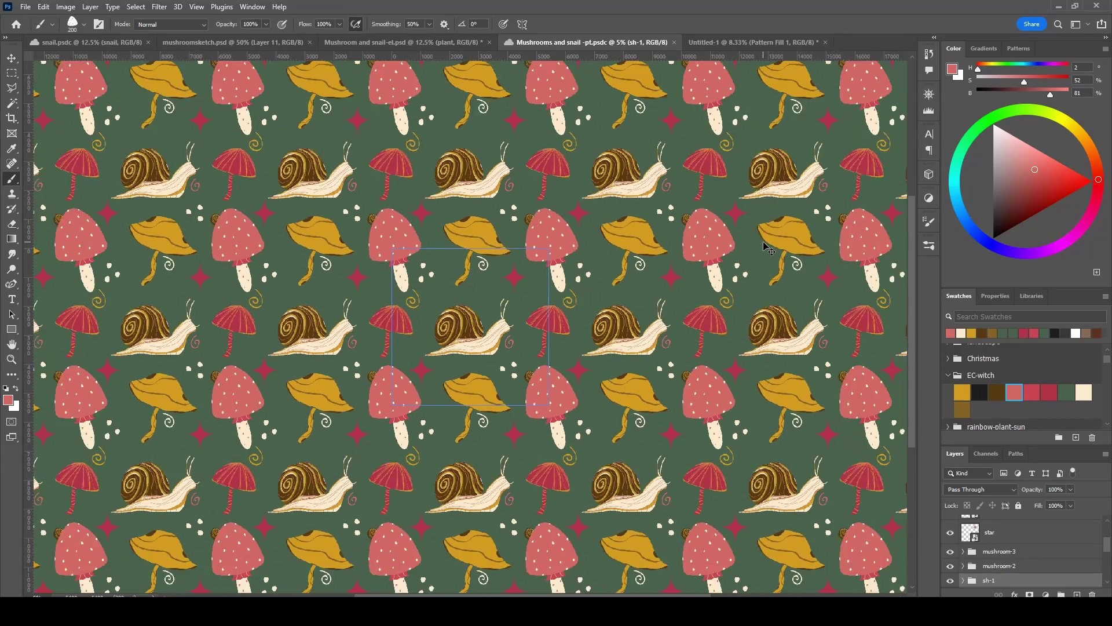
key("ctrl+plus")
key("ctrl+plus")
key("ctrl+plus")
key("ctrl+plus")
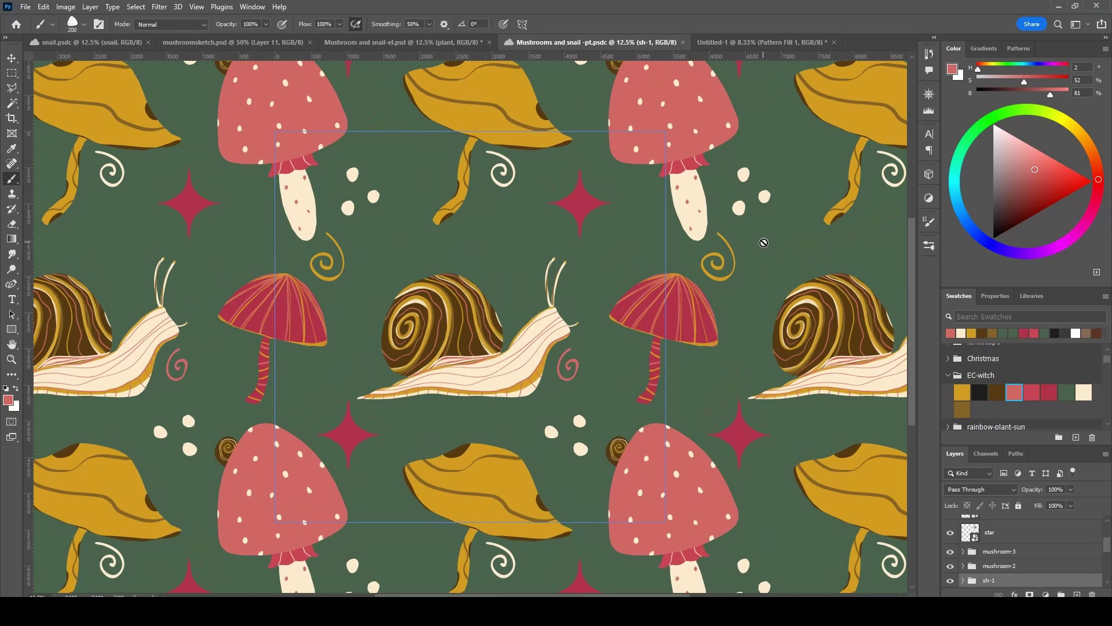